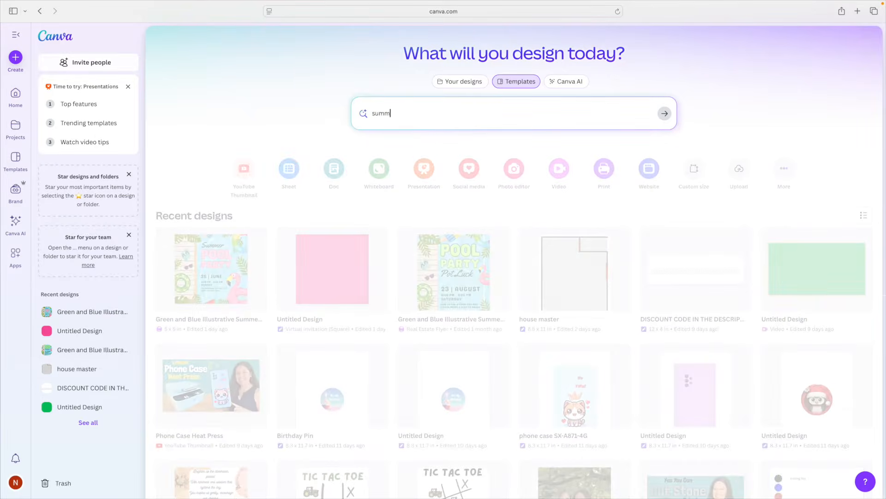
Search the templates for summer pool party
{"action": "type", "text": "er pool party"}
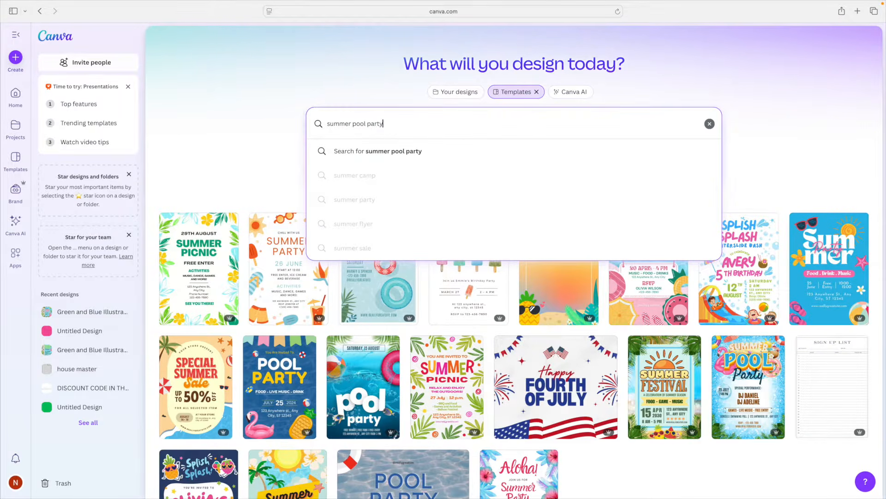
{"action": "key", "text": "Return"}
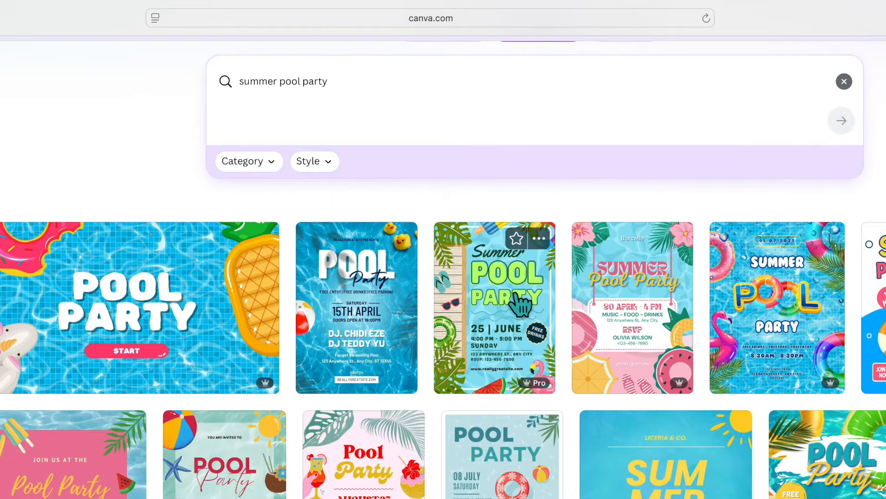
Try filtering the results by the Vintage style, then reset the style filter to All styles
{"action": "left_click", "coordinate": [323, 162]}
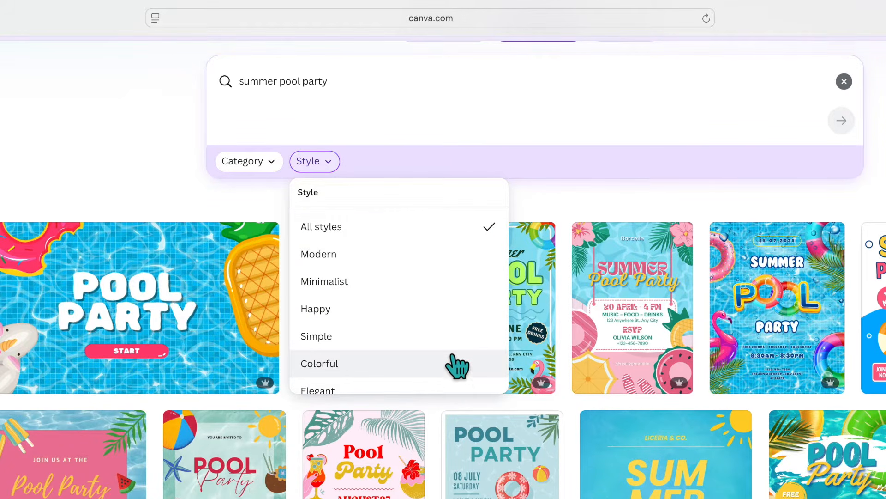
{"action": "scroll", "coordinate": [425, 358], "scroll_direction": "down", "scroll_amount": 5}
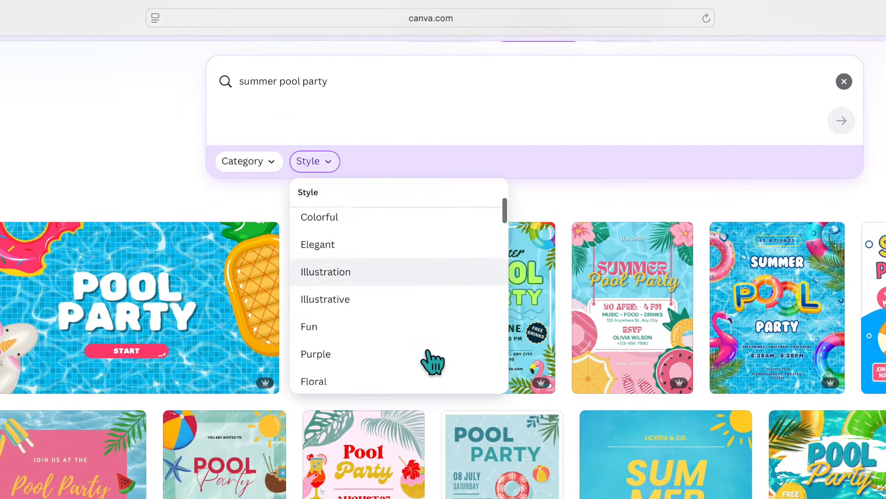
{"action": "scroll", "coordinate": [427, 355], "scroll_direction": "down", "scroll_amount": 6}
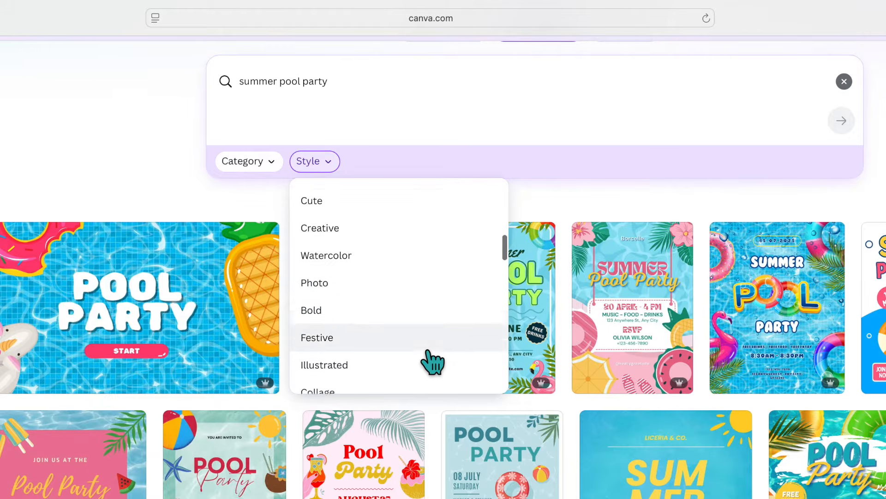
{"action": "left_click", "coordinate": [376, 319]}
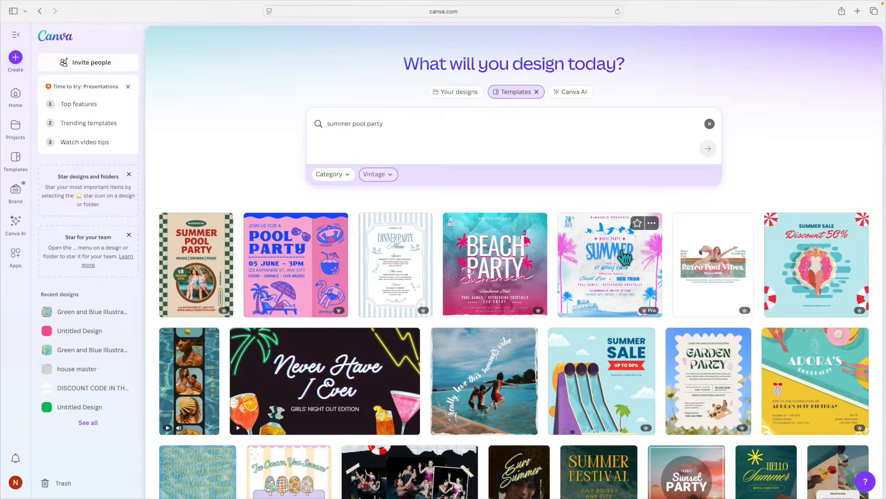
{"action": "scroll", "coordinate": [626, 257], "scroll_direction": "down", "scroll_amount": 6}
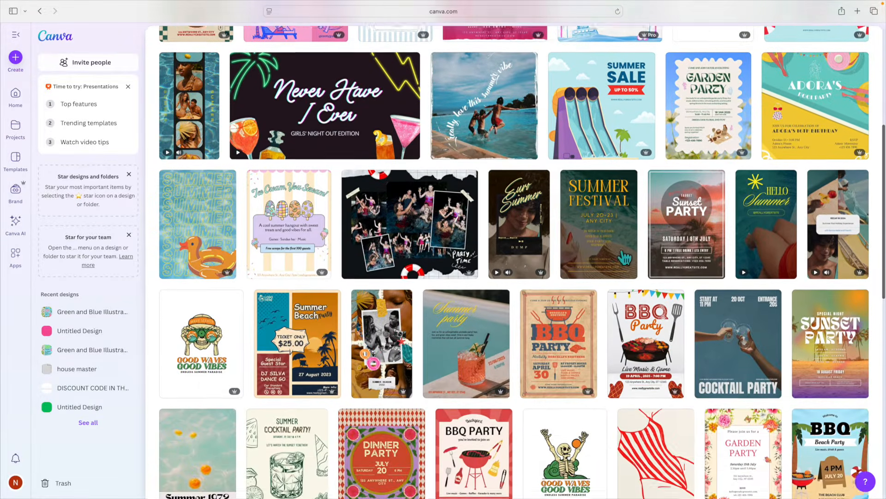
{"action": "scroll", "coordinate": [626, 258], "scroll_direction": "up", "scroll_amount": 6}
{"action": "left_click", "coordinate": [374, 174]}
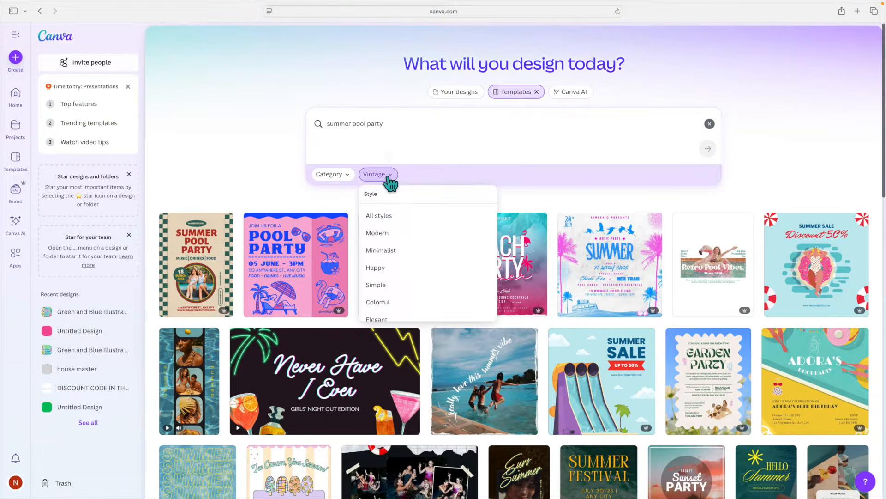
{"action": "left_click", "coordinate": [416, 217]}
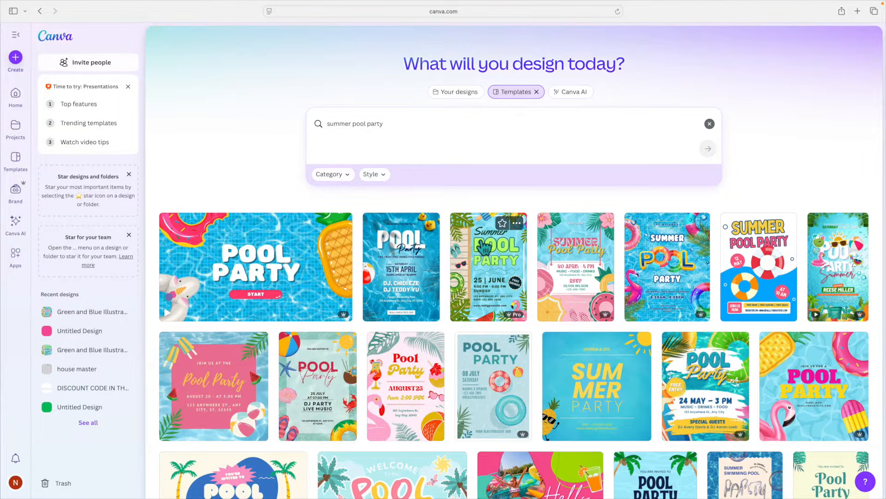
Open the green and blue Summer Pool Party flyer template for customizing and close the print panel
{"action": "left_click", "coordinate": [501, 261]}
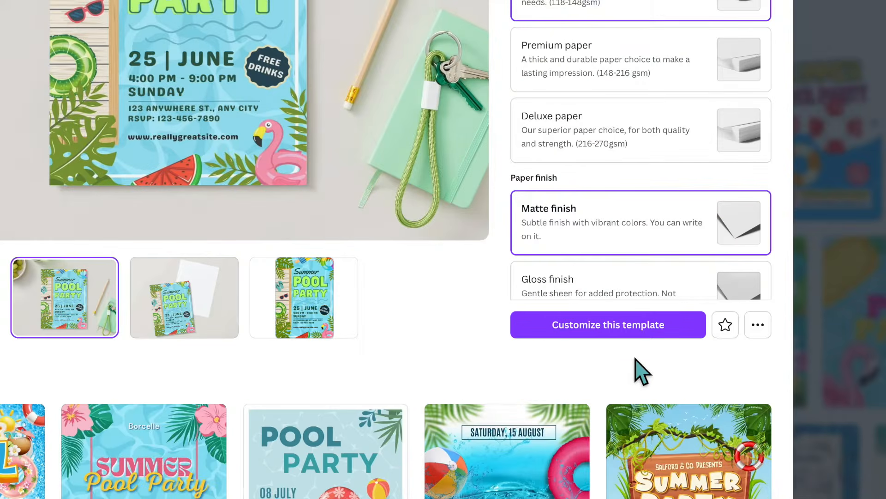
{"action": "left_click", "coordinate": [618, 335]}
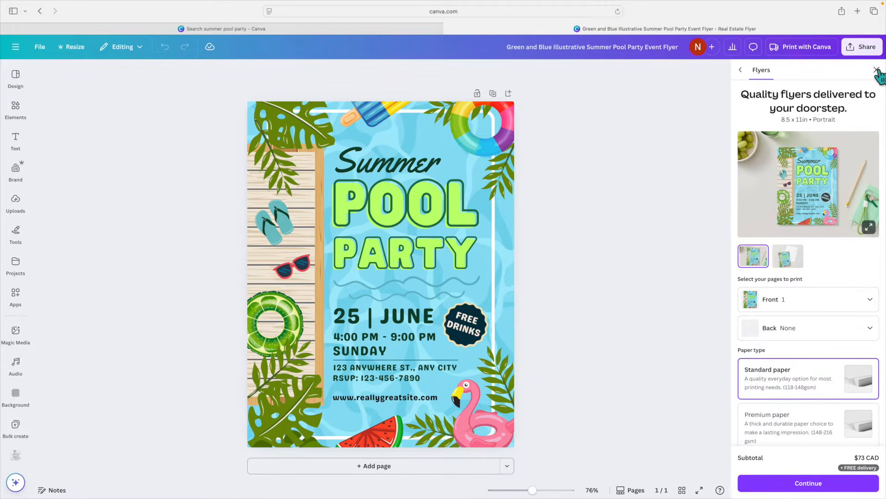
{"action": "left_click", "coordinate": [877, 70]}
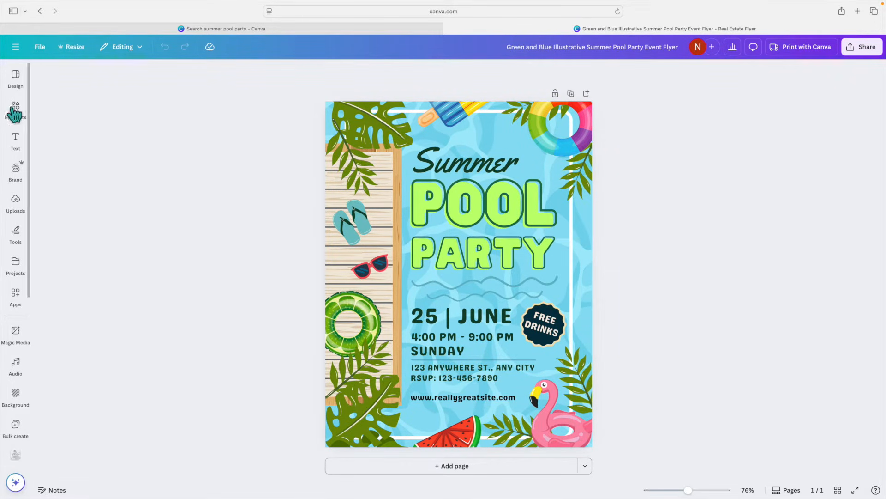
Resize the design to a custom 5 × 5 in size
{"action": "left_click", "coordinate": [73, 49]}
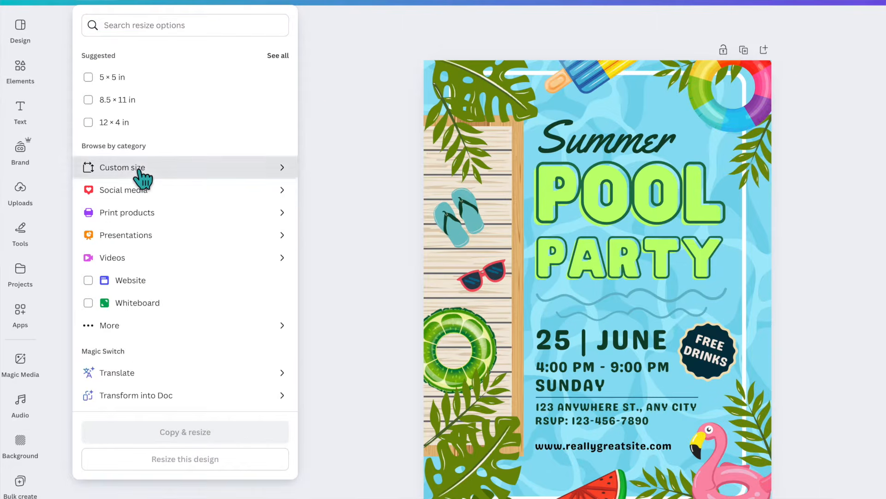
{"action": "left_click", "coordinate": [107, 183]}
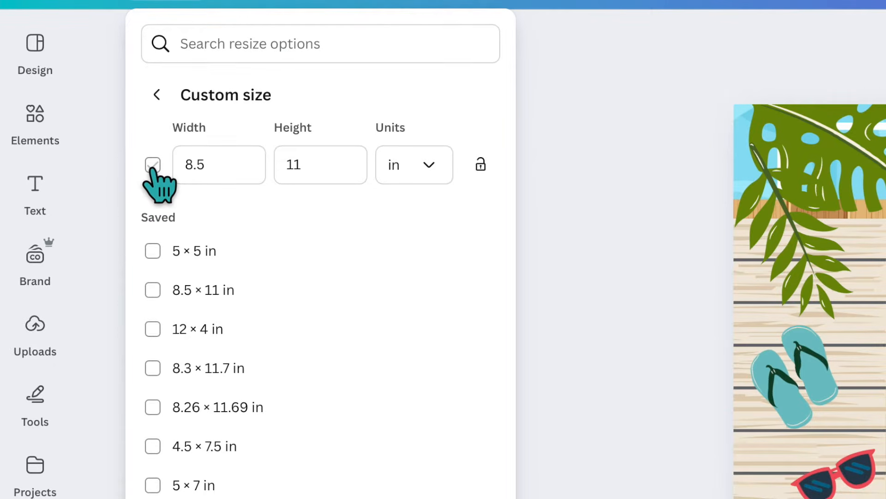
{"action": "left_click", "coordinate": [152, 166]}
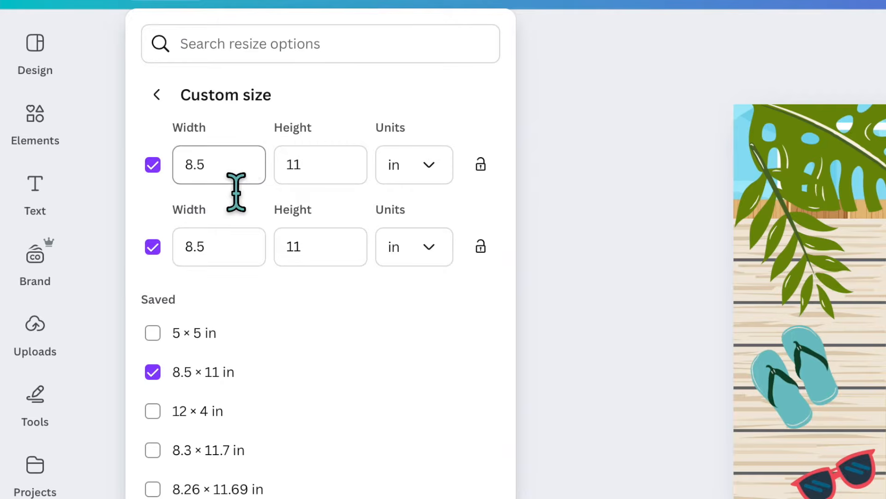
{"action": "left_click", "coordinate": [245, 173]}
{"action": "double_click", "coordinate": [208, 175]}
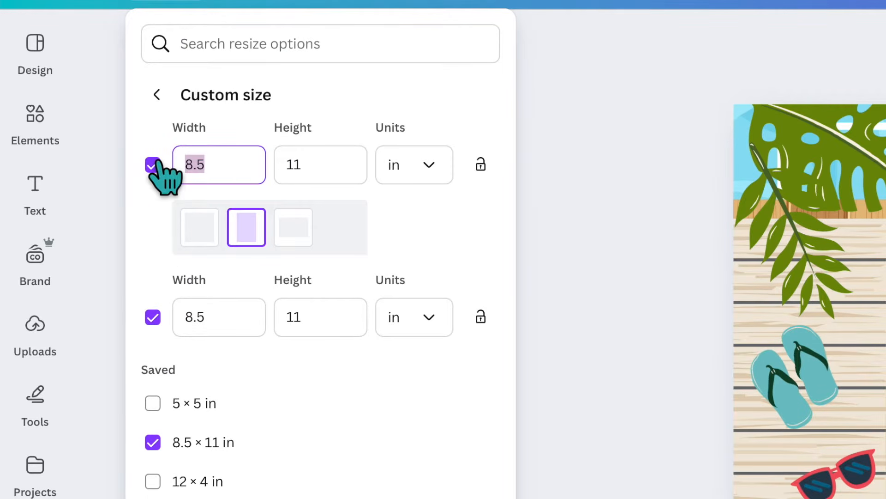
{"action": "type", "text": "5"}
{"action": "left_click", "coordinate": [353, 180]}
{"action": "double_click", "coordinate": [278, 174]}
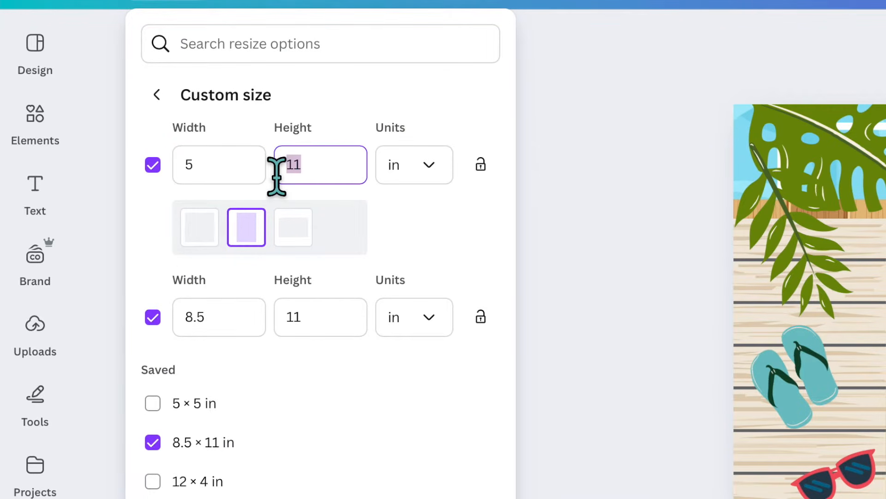
{"action": "type", "text": "5"}
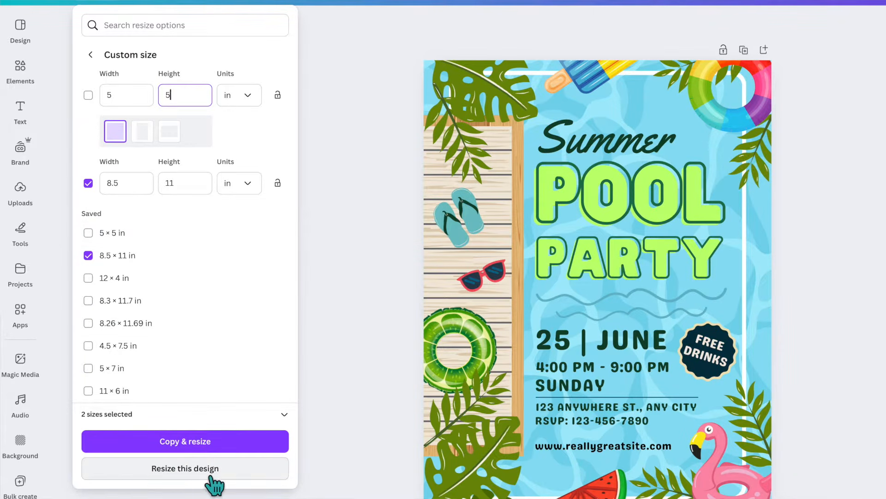
{"action": "left_click", "coordinate": [229, 472]}
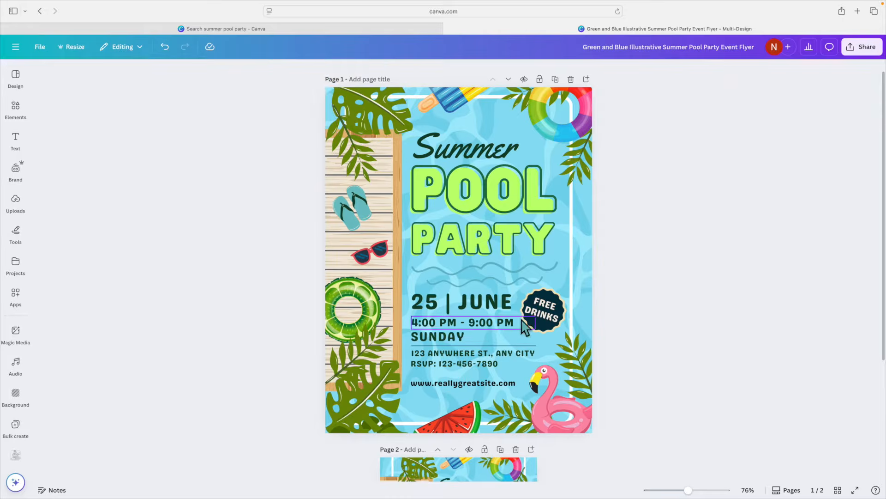
Delete the original letter-size page, keeping only the square page
{"action": "scroll", "coordinate": [461, 277], "scroll_direction": "down", "scroll_amount": 5}
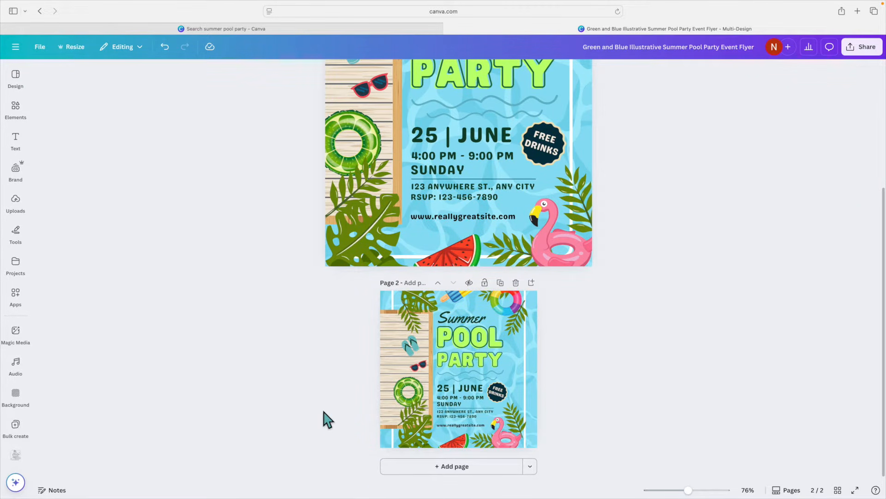
{"action": "scroll", "coordinate": [572, 120], "scroll_direction": "up", "scroll_amount": 5}
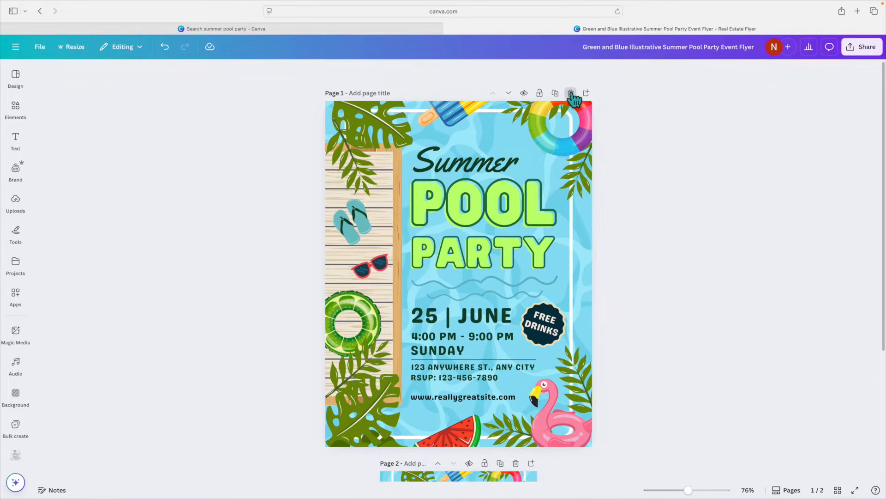
{"action": "left_click", "coordinate": [571, 93]}
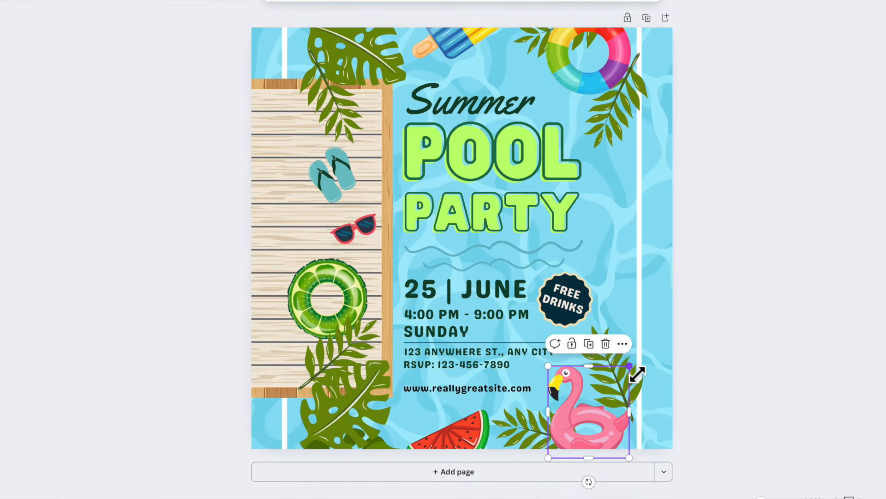
Enlarge the pink flamingo float and move it into the lower-right corner
{"action": "left_click_drag", "start_coordinate": [645, 366], "coordinate": [766, 290]}
{"action": "left_click_drag", "start_coordinate": [622, 441], "coordinate": [651, 438]}
Delete the Free Drinks badge and its text
{"action": "left_click", "coordinate": [558, 300]}
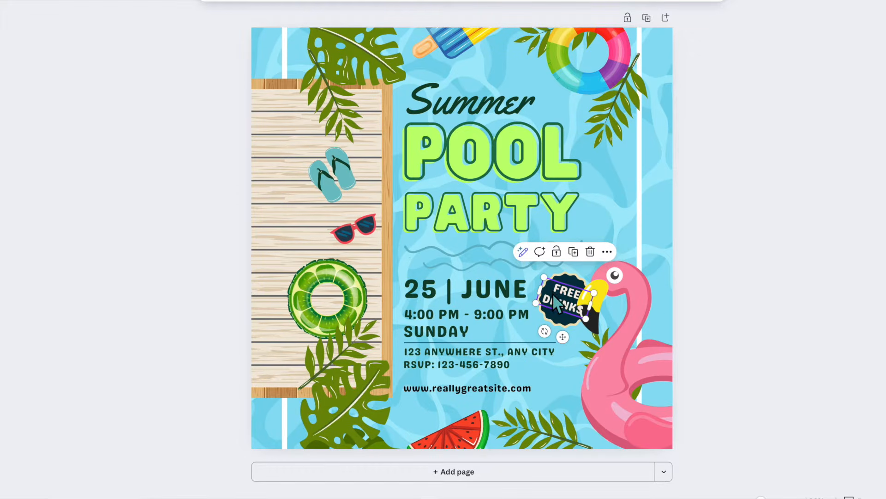
{"action": "key", "text": "Delete"}
{"action": "left_click", "coordinate": [556, 304]}
{"action": "key", "text": "Delete"}
{"action": "left_click", "coordinate": [554, 300]}
{"action": "left_click", "coordinate": [571, 320]}
{"action": "key", "text": "Delete"}
Enlarge the rainbow swim ring and position it in the top-right corner
{"action": "left_click", "coordinate": [606, 121]}
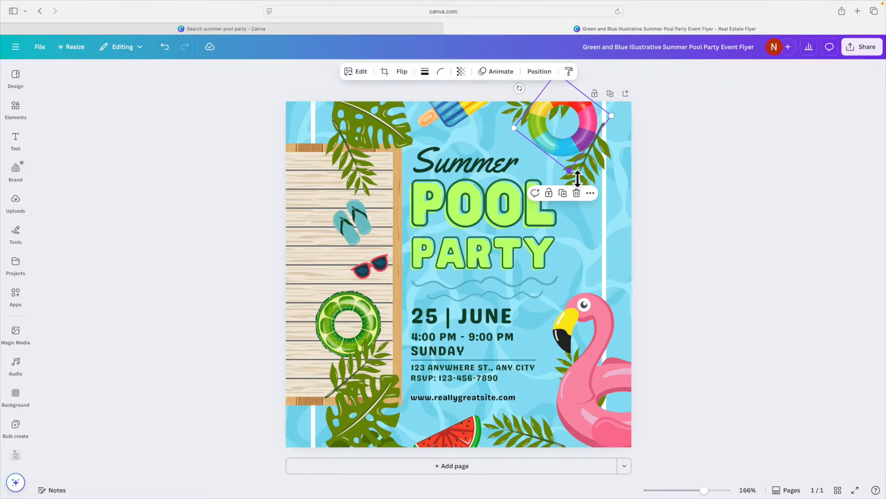
{"action": "left_click_drag", "start_coordinate": [578, 178], "coordinate": [606, 240]}
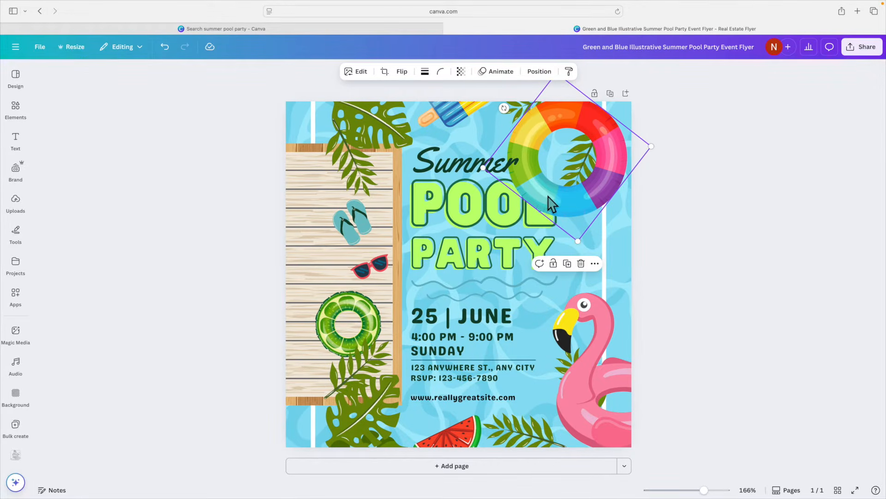
{"action": "left_click_drag", "start_coordinate": [588, 178], "coordinate": [598, 266]}
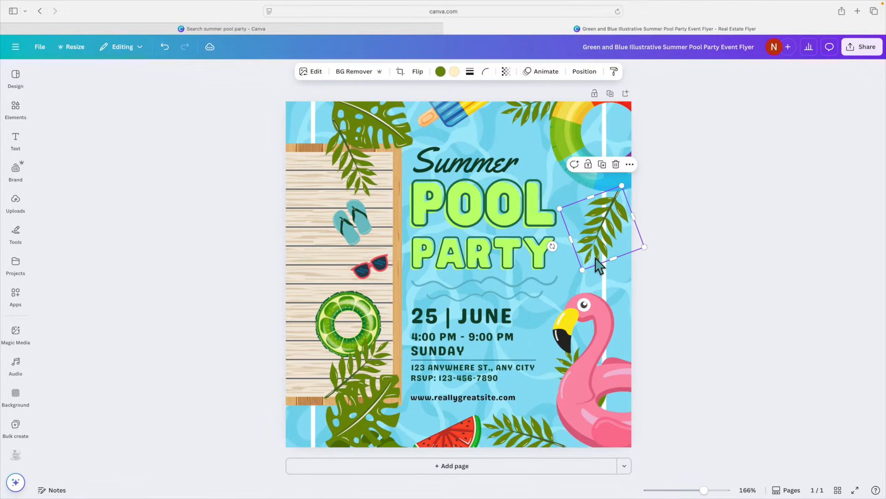
Rotate the palm leaf on the right edge to lie horizontally
{"action": "left_click_drag", "start_coordinate": [553, 249], "coordinate": [562, 173]}
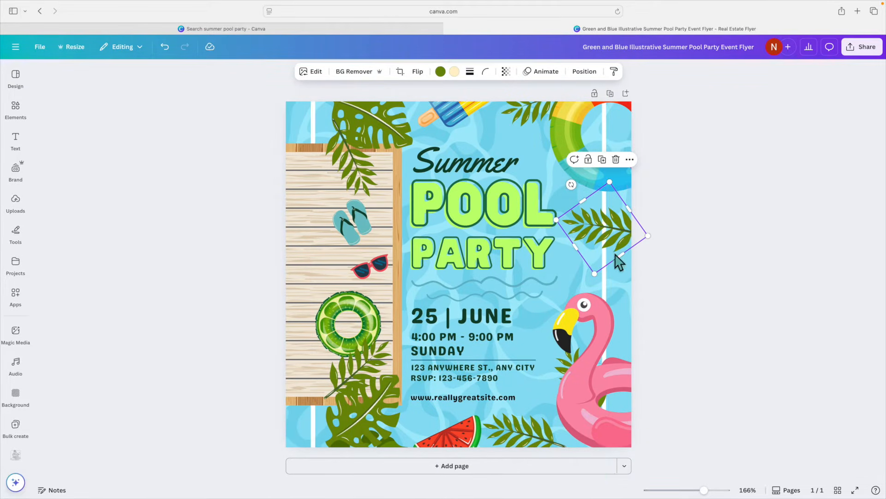
{"action": "left_click_drag", "start_coordinate": [617, 249], "coordinate": [619, 241]}
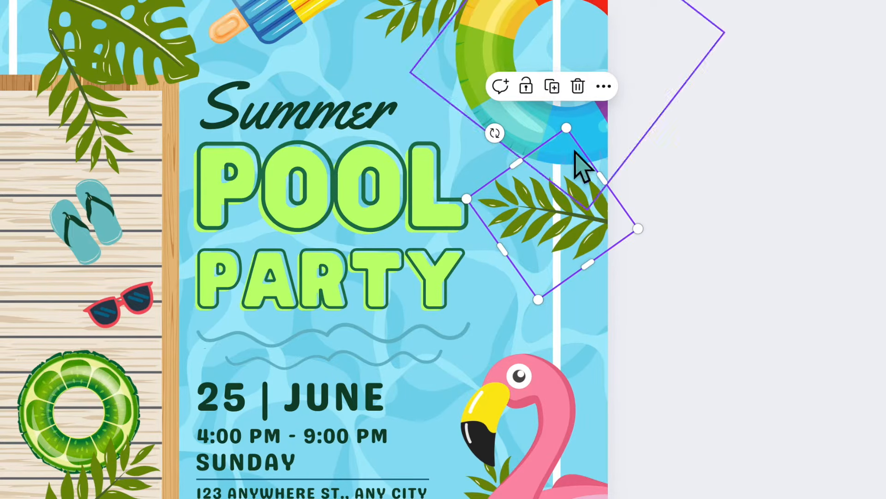
Duplicate the palm leaf and place the copy just below it along the right edge
{"action": "left_click", "coordinate": [559, 89]}
{"action": "left_click_drag", "start_coordinate": [584, 251], "coordinate": [575, 278]}
{"action": "left_click_drag", "start_coordinate": [509, 190], "coordinate": [584, 270]}
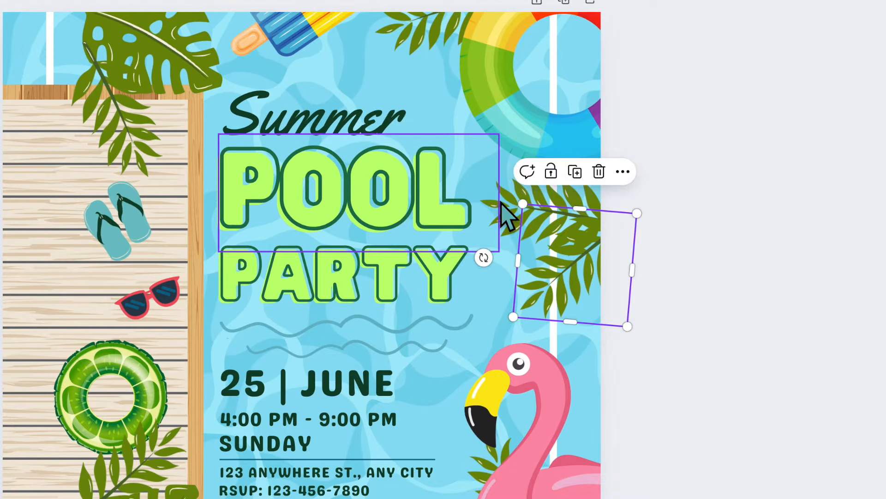
{"action": "left_click", "coordinate": [502, 203]}
{"action": "left_click_drag", "start_coordinate": [521, 200], "coordinate": [529, 197]}
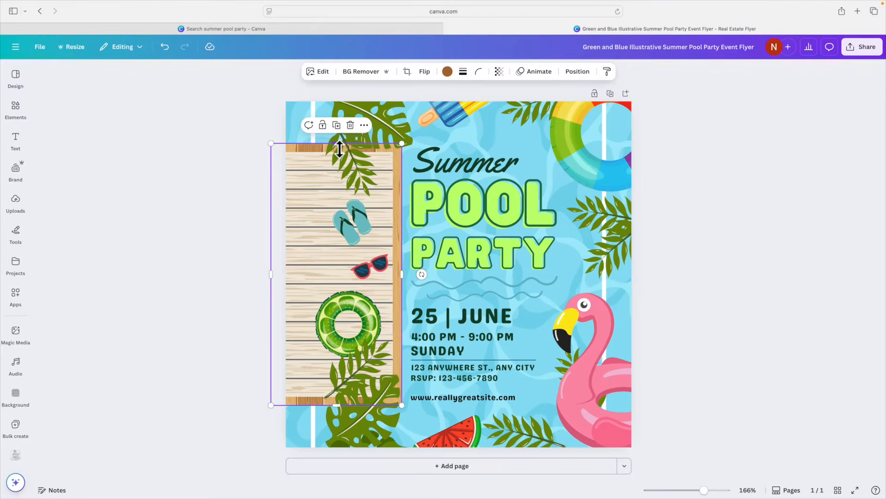
Stretch the wooden deck frame to span the full height of the page
{"action": "left_click_drag", "start_coordinate": [337, 146], "coordinate": [336, 101]}
{"action": "left_click_drag", "start_coordinate": [337, 407], "coordinate": [338, 458]}
{"action": "left_click", "coordinate": [317, 291]}
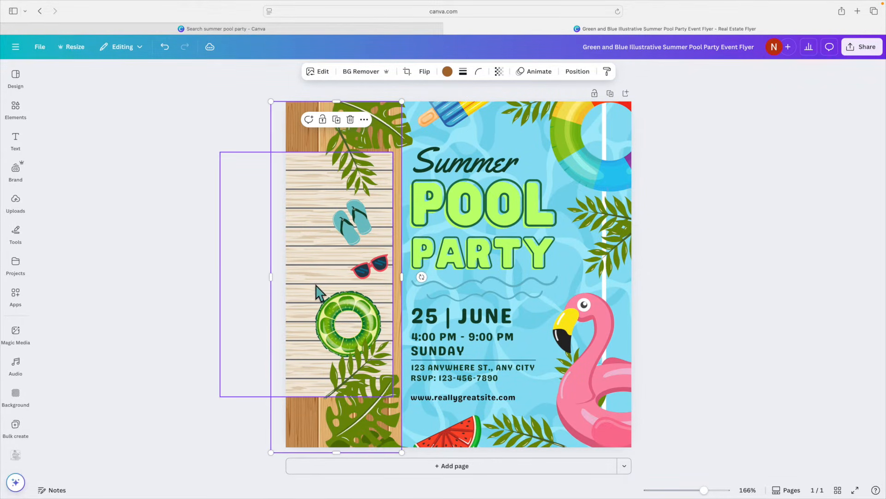
Stretch the light deck planks to cover the full page height
{"action": "left_click_drag", "start_coordinate": [309, 151], "coordinate": [310, 122]}
{"action": "left_click_drag", "start_coordinate": [310, 401], "coordinate": [308, 437]}
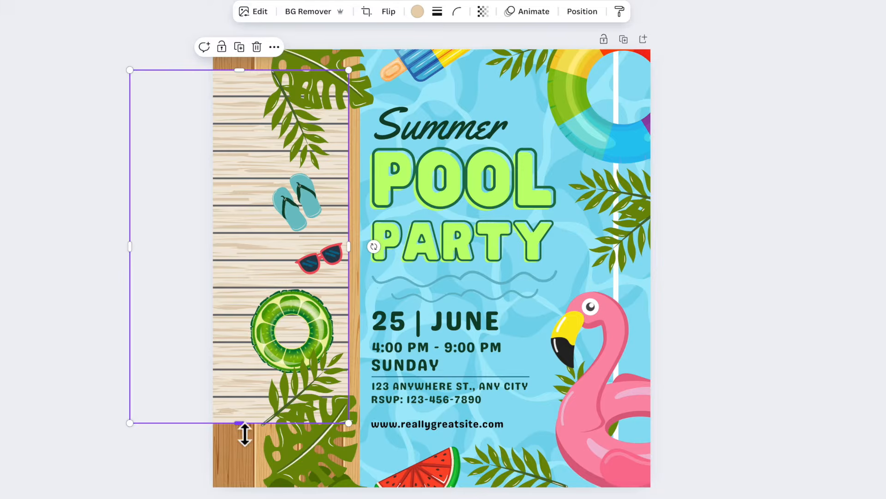
{"action": "left_click_drag", "start_coordinate": [240, 477], "coordinate": [240, 477]}
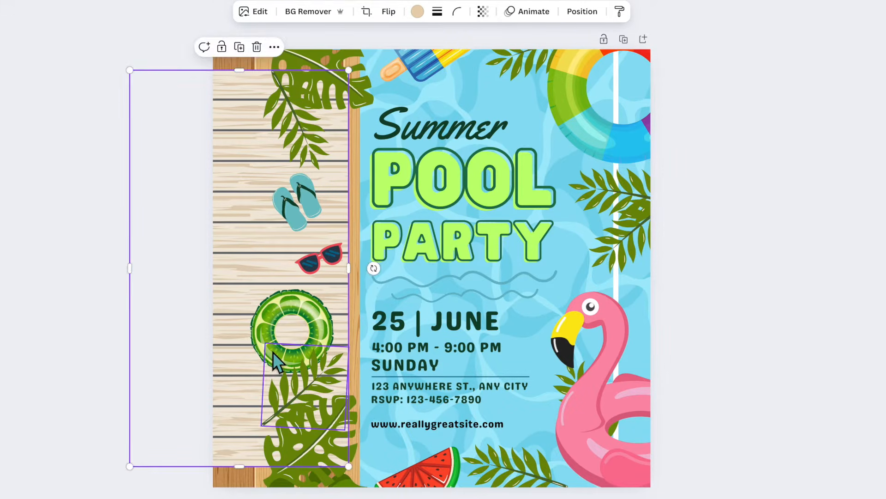
Move the green swim ring up and to the left on the deck
{"action": "left_click", "coordinate": [279, 306]}
{"action": "left_click", "coordinate": [260, 280]}
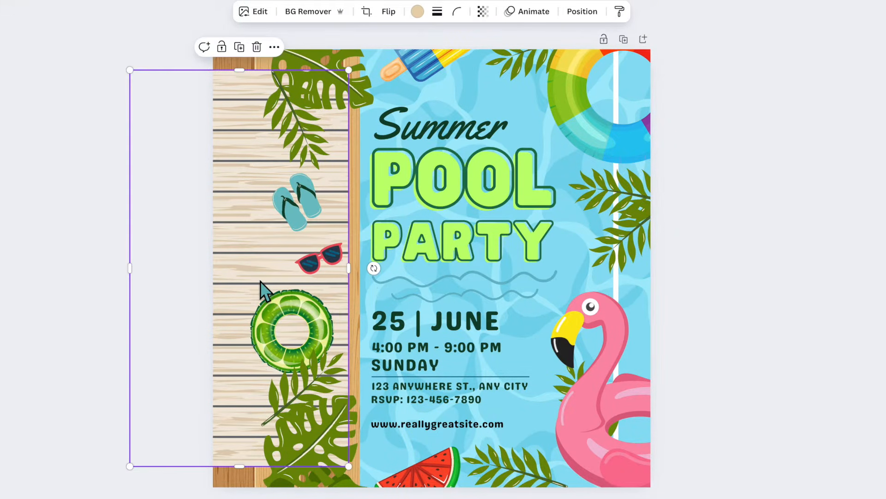
{"action": "left_click", "coordinate": [265, 295]}
{"action": "left_click_drag", "start_coordinate": [263, 287], "coordinate": [226, 251]}
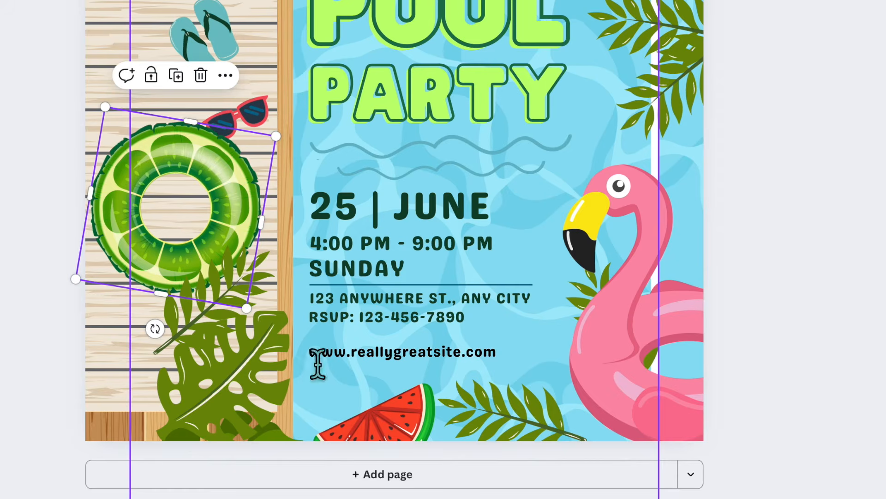
Delete the website address text line
{"action": "left_click", "coordinate": [434, 356]}
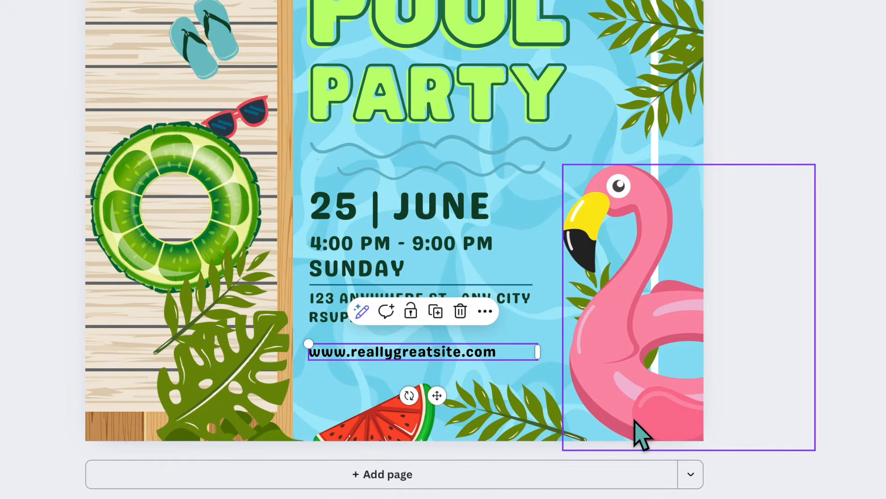
{"action": "key", "text": "Delete"}
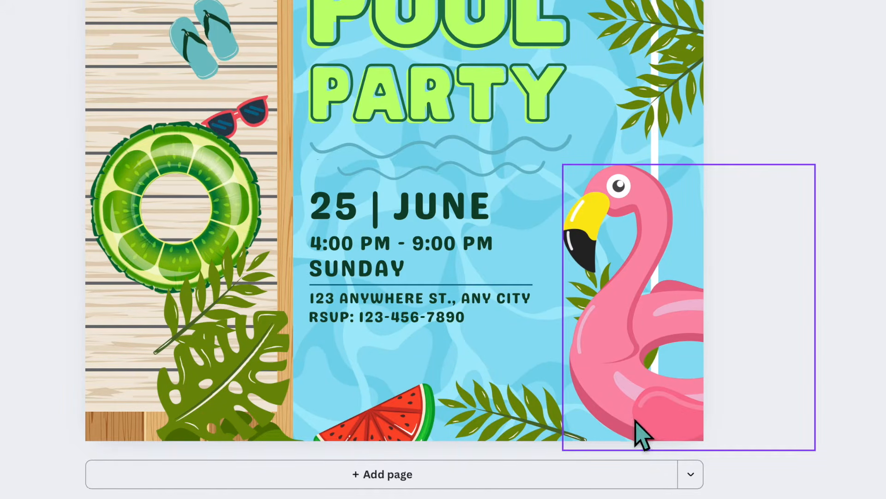
Change the POOL heading's text colour to the flamingo's pink from the photo colours
{"action": "left_click", "coordinate": [521, 11]}
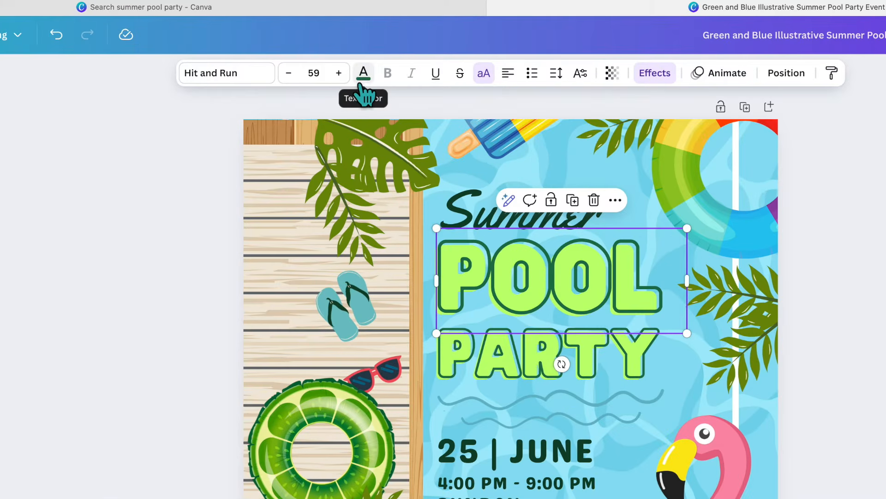
{"action": "left_click", "coordinate": [365, 73]}
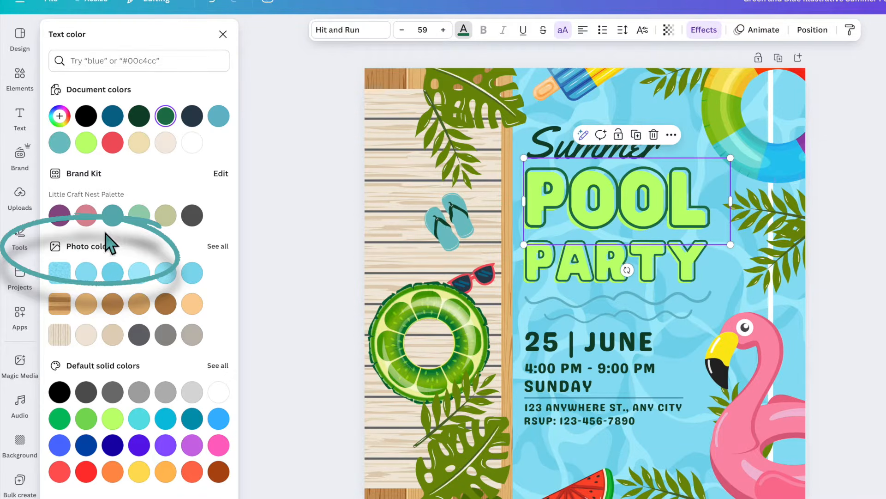
{"action": "left_click", "coordinate": [218, 247]}
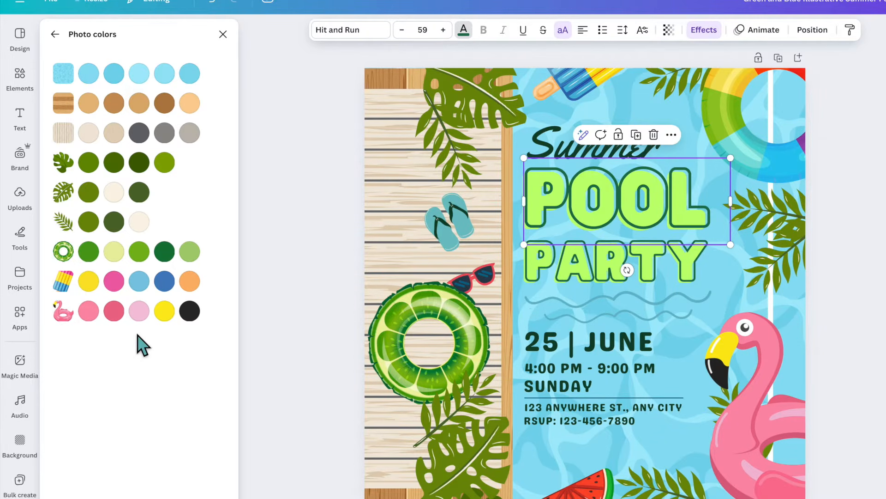
{"action": "left_click", "coordinate": [111, 312]}
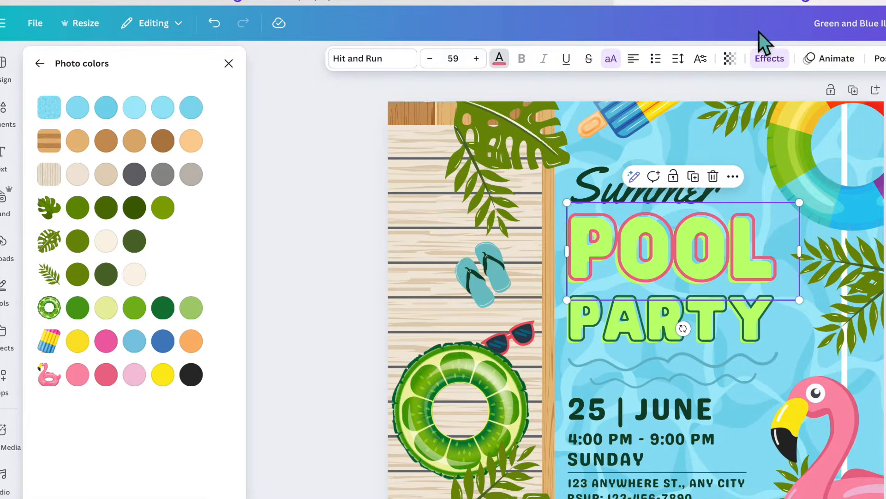
Set the POOL heading's Splice effect colour to a light pink and raise its thickness to 80
{"action": "left_click", "coordinate": [778, 67]}
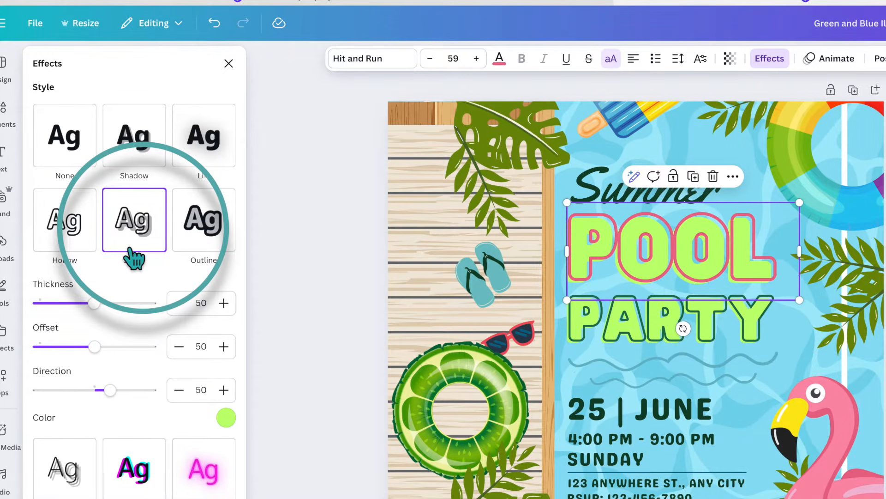
{"action": "left_click", "coordinate": [226, 418]}
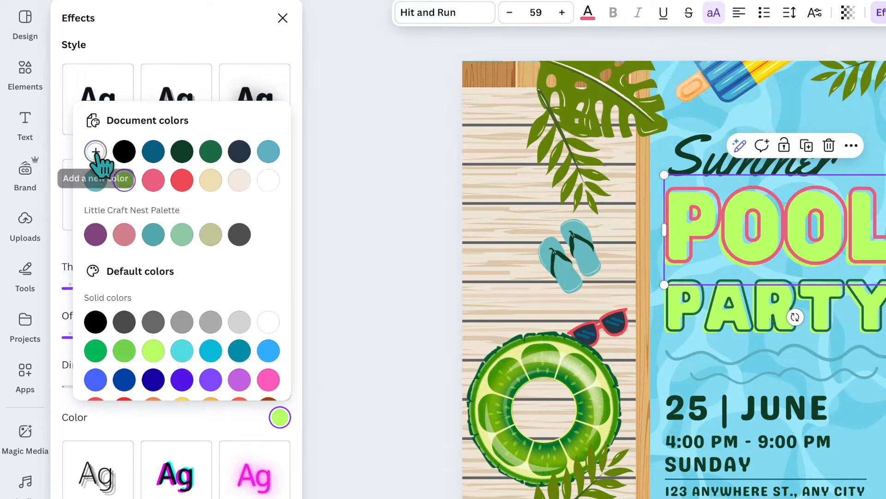
{"action": "left_click", "coordinate": [96, 152]}
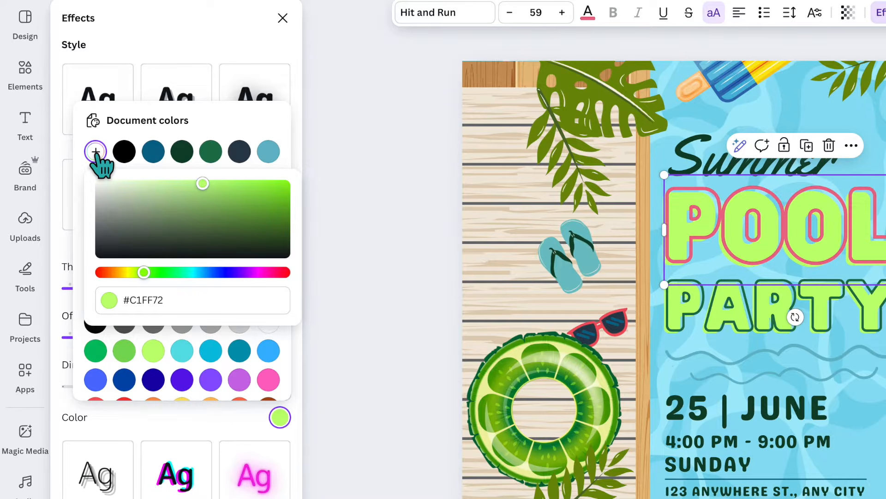
{"action": "left_click", "coordinate": [259, 272]}
{"action": "left_click_drag", "start_coordinate": [260, 274], "coordinate": [267, 273]}
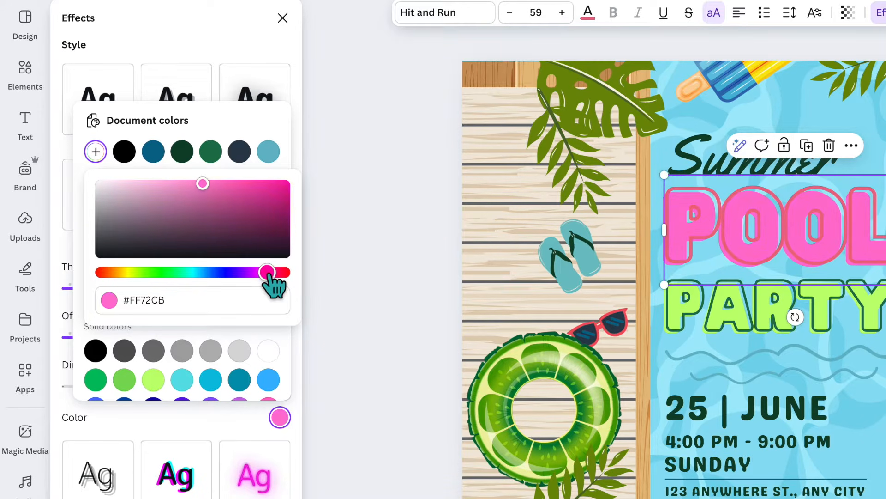
{"action": "left_click", "coordinate": [146, 184]}
{"action": "left_click_drag", "start_coordinate": [146, 184], "coordinate": [155, 185]}
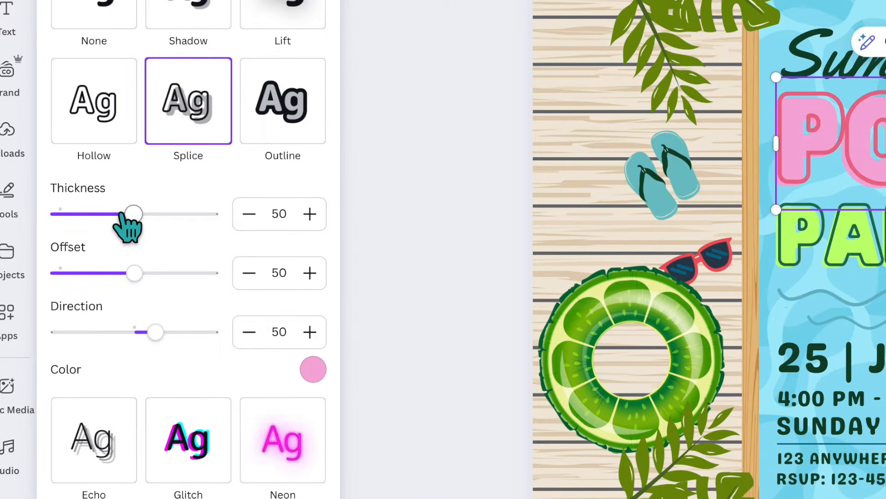
{"action": "left_click_drag", "start_coordinate": [134, 216], "coordinate": [181, 217]}
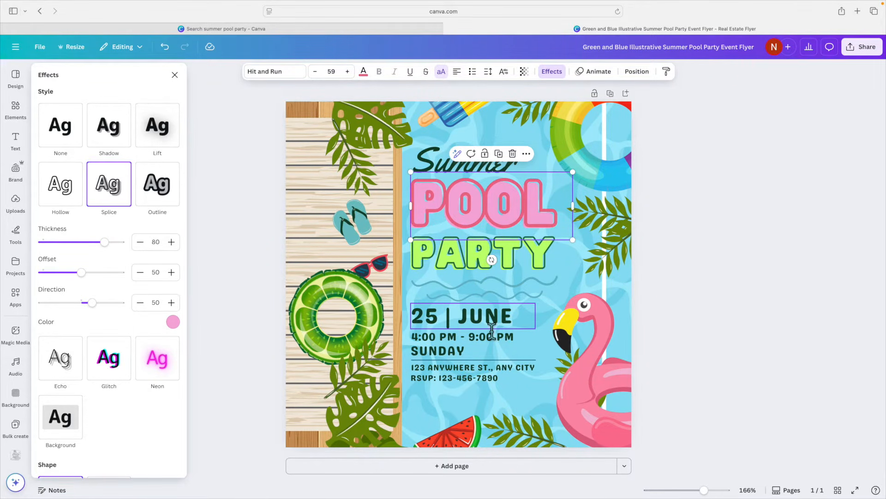
Copy the POOL heading's style and apply it to the PARTY heading
{"action": "left_click", "coordinate": [699, 263]}
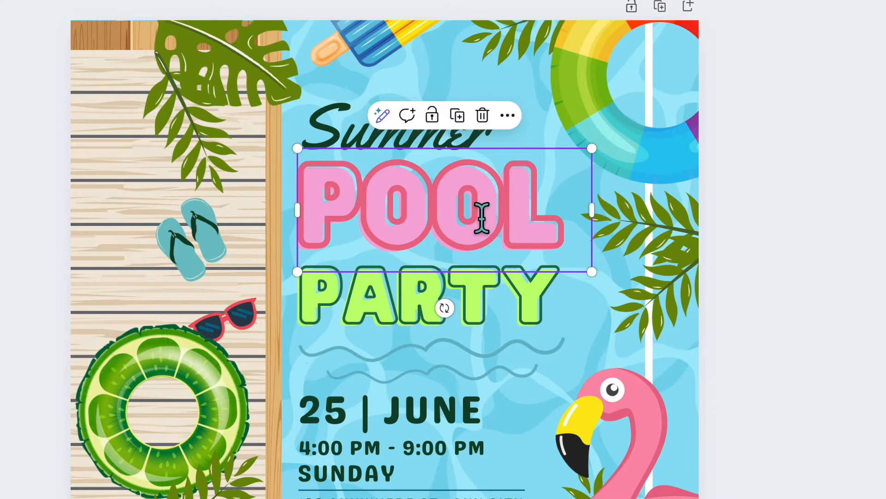
{"action": "left_click", "coordinate": [508, 116]}
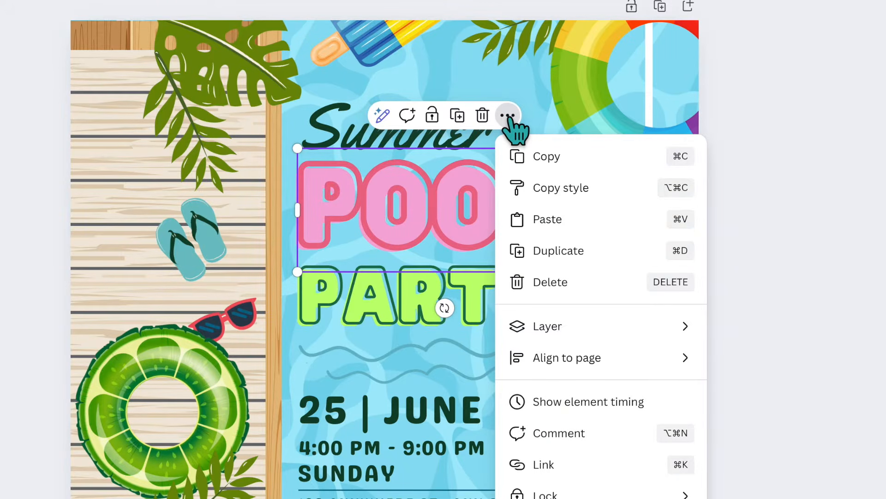
{"action": "left_click", "coordinate": [539, 189]}
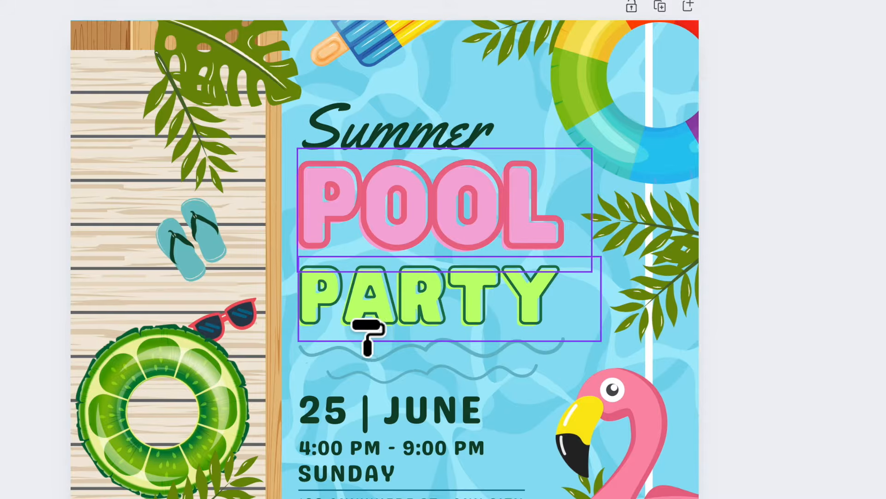
{"action": "left_click", "coordinate": [388, 337]}
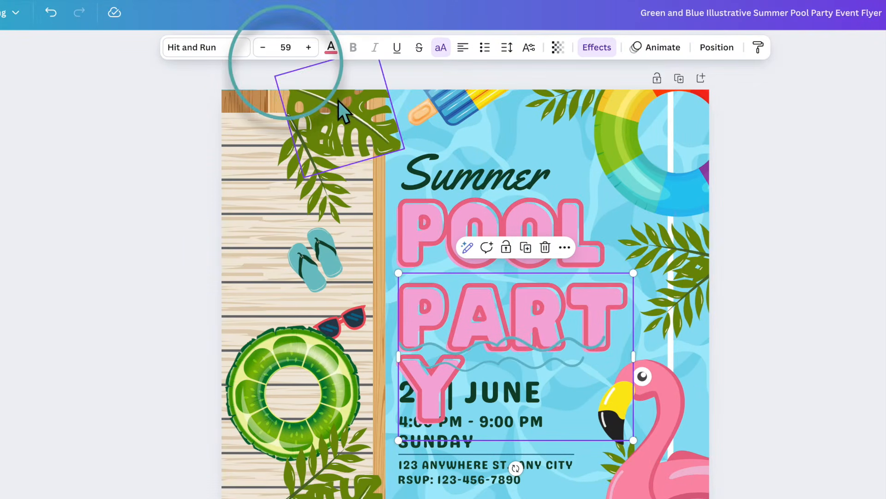
Reduce the PARTY heading's font size to 46 so it fits on one line
{"action": "left_click", "coordinate": [262, 48]}
{"action": "left_click", "coordinate": [262, 49]}
{"action": "left_click", "coordinate": [263, 48]}
{"action": "left_click", "coordinate": [263, 49]}
{"action": "left_click", "coordinate": [263, 49]}
{"action": "left_click", "coordinate": [263, 48]}
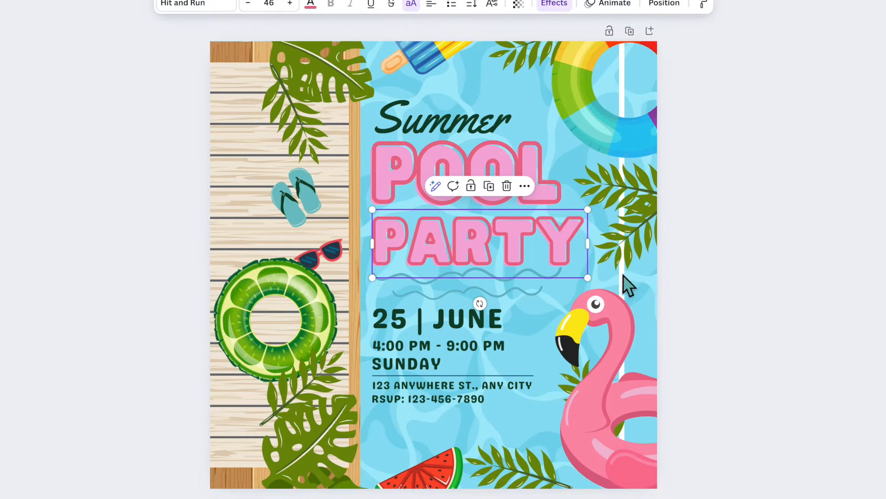
{"action": "left_click", "coordinate": [729, 296]}
Move the flip-flops up on the deck
{"action": "left_click_drag", "start_coordinate": [308, 200], "coordinate": [309, 181]}
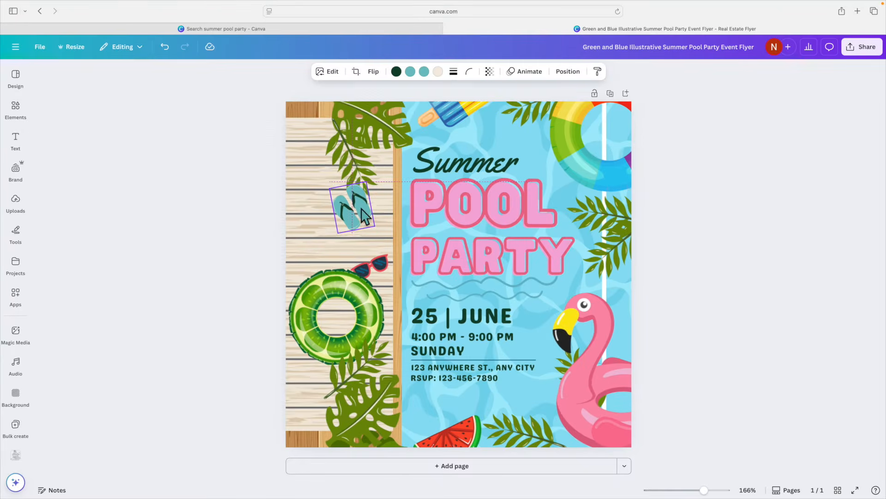
{"action": "left_click_drag", "start_coordinate": [364, 217], "coordinate": [323, 193]}
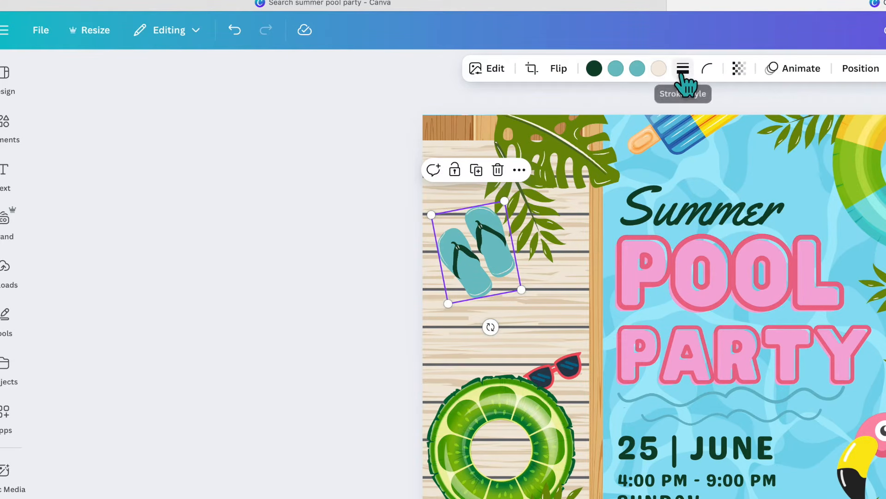
Recolour both flip-flops from teal to red
{"action": "left_click", "coordinate": [639, 70]}
{"action": "left_click", "coordinate": [84, 206]}
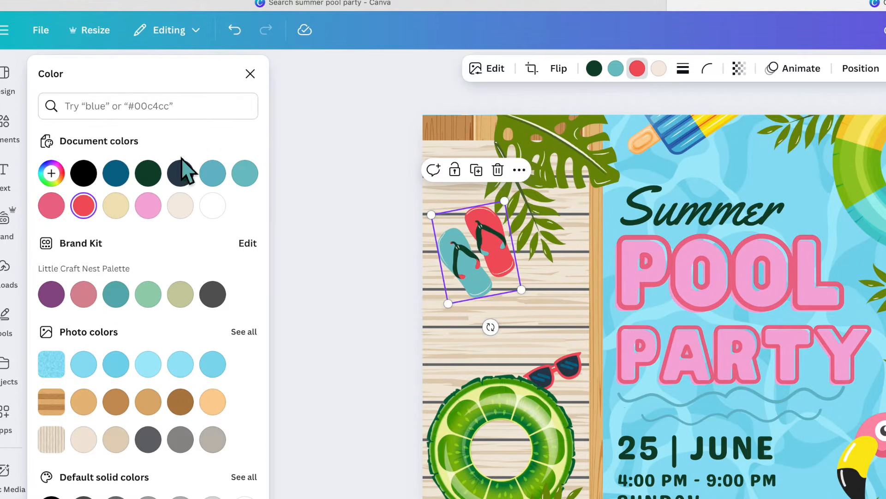
{"action": "left_click", "coordinate": [615, 70]}
{"action": "left_click", "coordinate": [91, 216]}
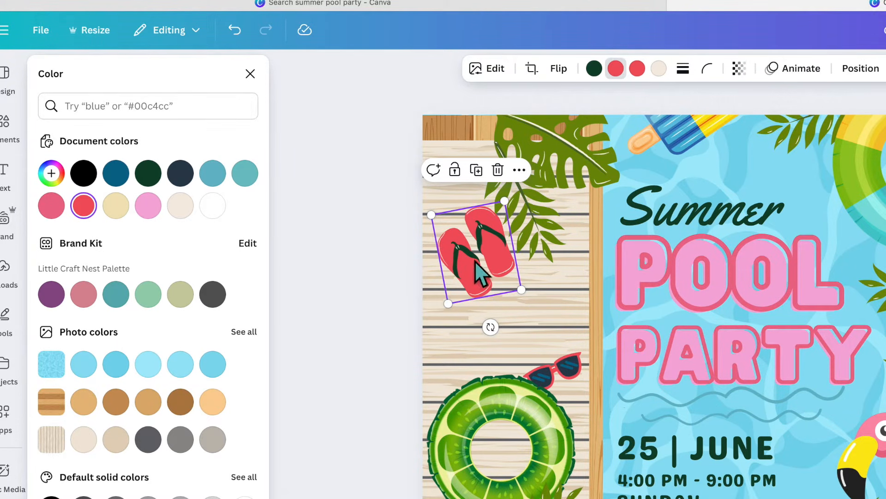
{"action": "left_click", "coordinate": [594, 69]}
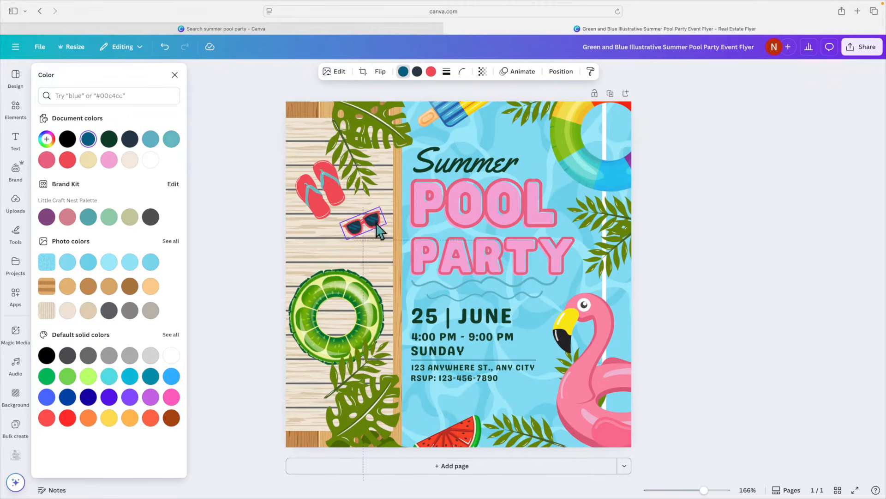
Move the monstera leaf at the top of the deck slightly right over the popsicle
{"action": "left_click", "coordinate": [337, 316]}
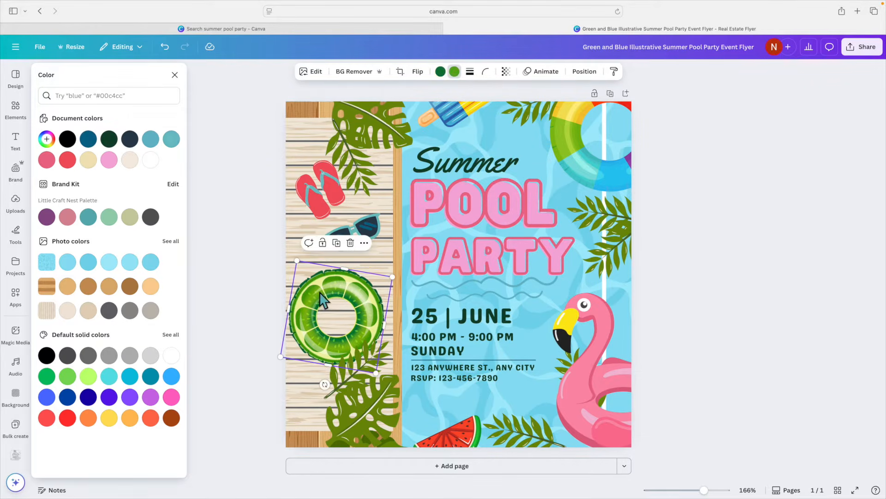
{"action": "left_click", "coordinate": [461, 316]}
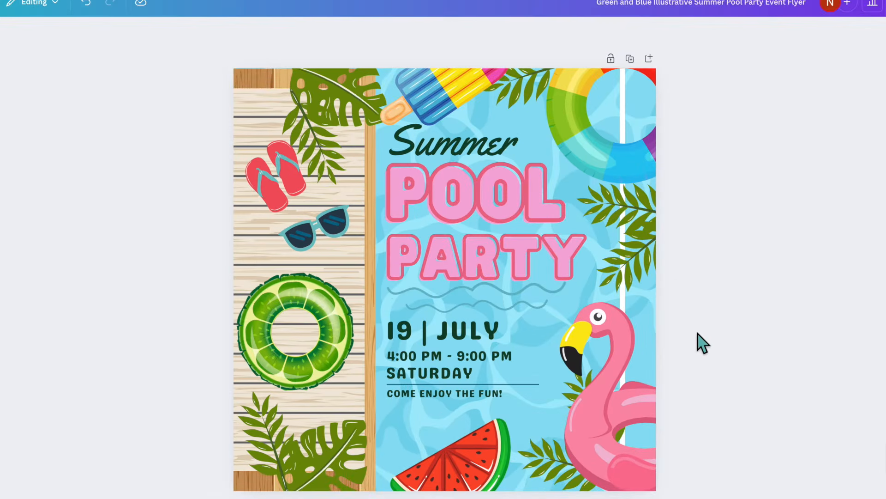
{"action": "left_click_drag", "start_coordinate": [341, 90], "coordinate": [373, 100]}
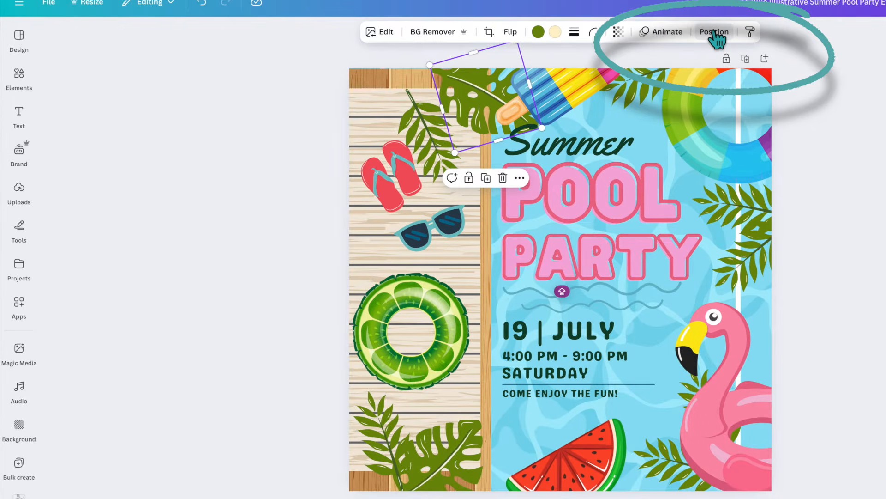
Move the monstera leaf's layer up above the popsicle in the layer order
{"action": "left_click", "coordinate": [598, 33]}
{"action": "left_click", "coordinate": [177, 62]}
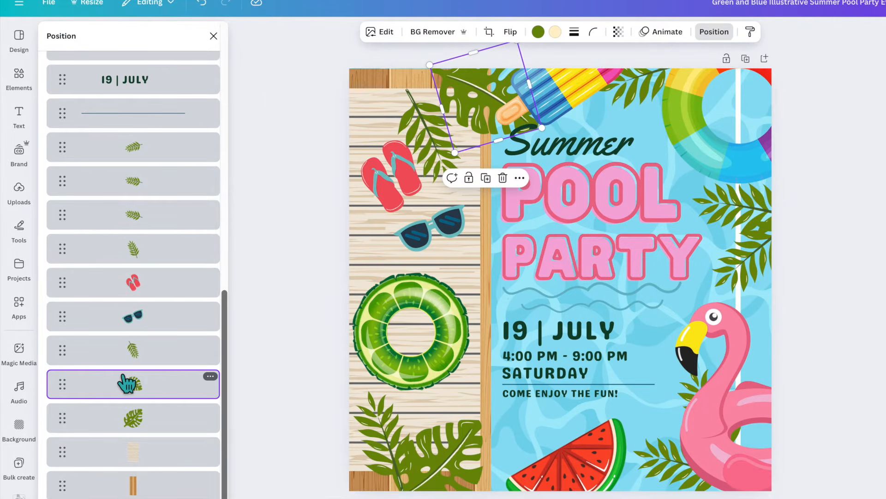
{"action": "scroll", "coordinate": [125, 383], "scroll_direction": "up", "scroll_amount": 1}
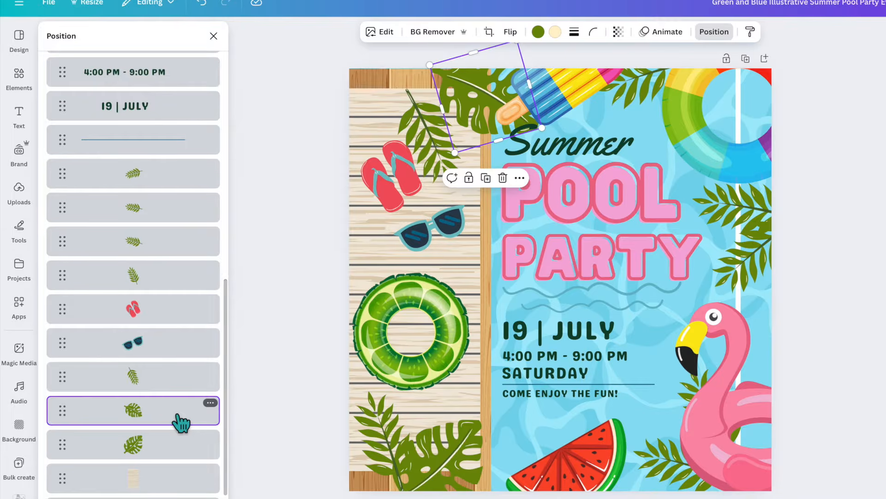
{"action": "scroll", "coordinate": [179, 421], "scroll_direction": "up", "scroll_amount": 2}
{"action": "scroll", "coordinate": [181, 422], "scroll_direction": "up", "scroll_amount": 10}
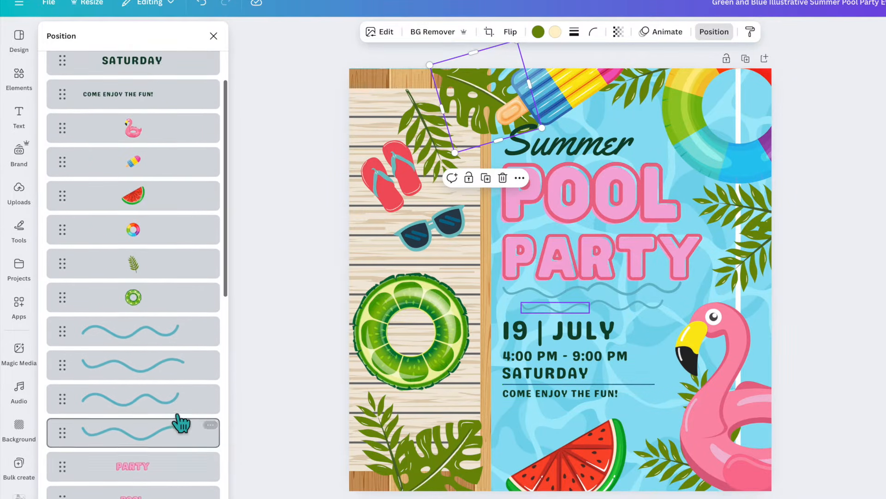
{"action": "scroll", "coordinate": [169, 413], "scroll_direction": "up", "scroll_amount": 1}
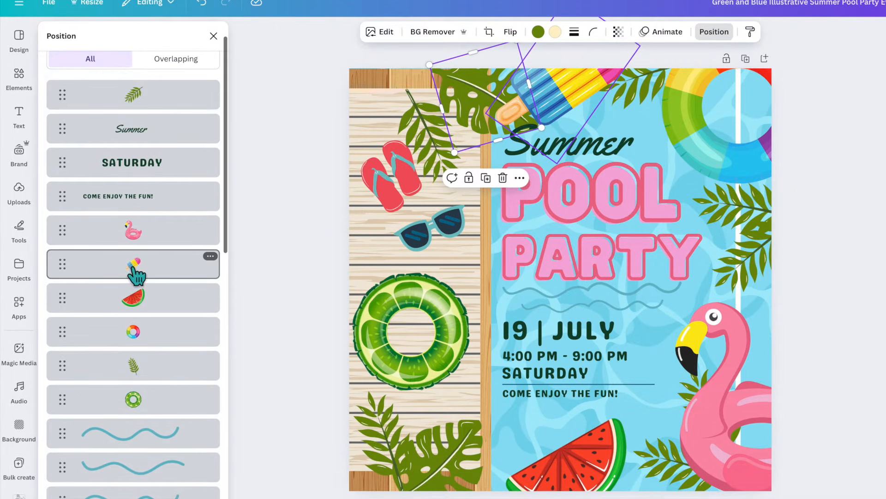
{"action": "scroll", "coordinate": [139, 277], "scroll_direction": "down", "scroll_amount": 10}
{"action": "scroll", "coordinate": [148, 319], "scroll_direction": "down", "scroll_amount": 2}
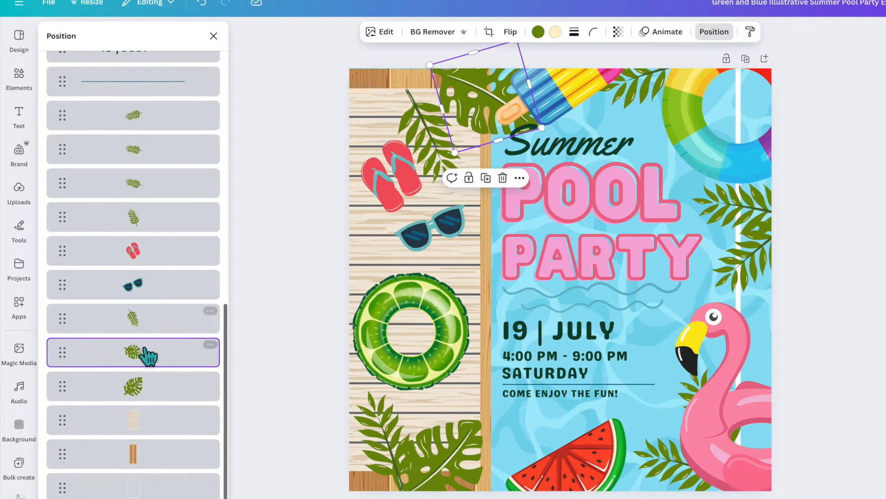
{"action": "left_click_drag", "start_coordinate": [168, 360], "coordinate": [144, 267]}
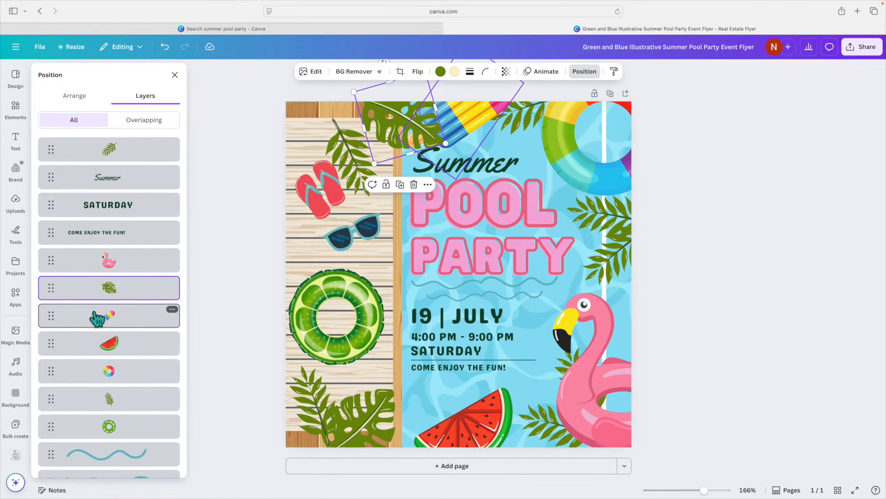
Search the elements library for POOL TOYS graphics
{"action": "left_click", "coordinate": [15, 110]}
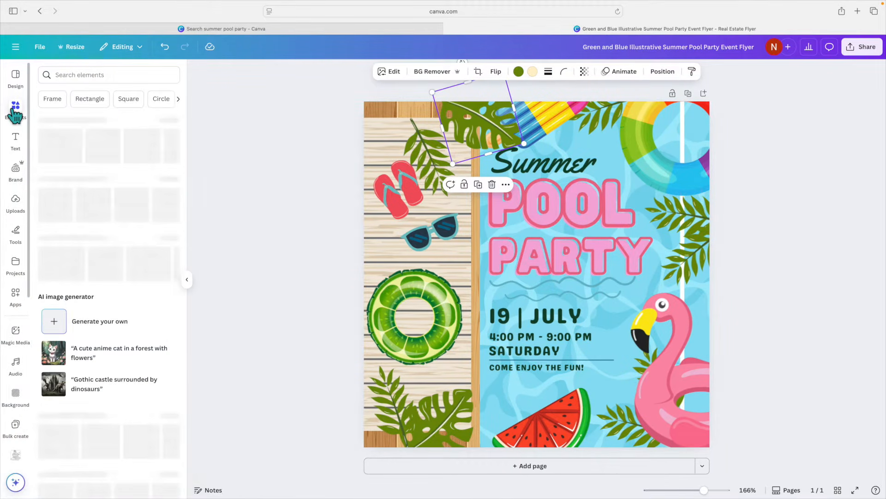
{"action": "left_click", "coordinate": [108, 74]}
{"action": "type", "text": "PO"}
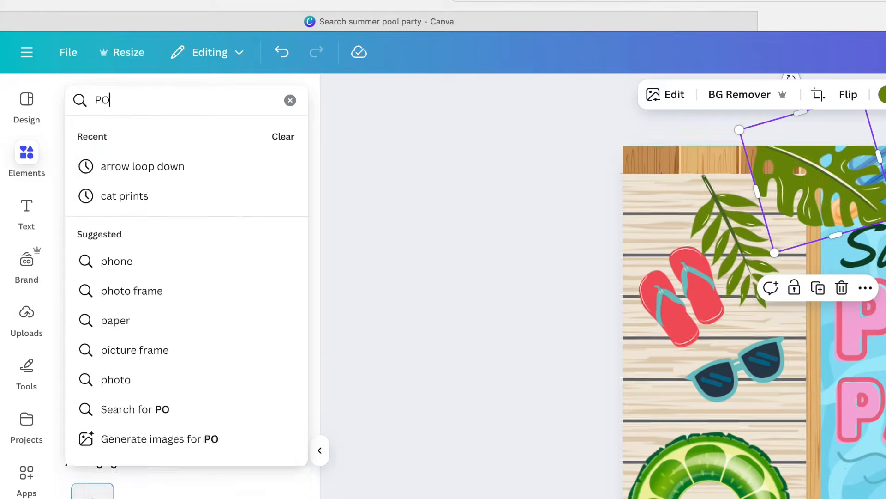
{"action": "type", "text": "OL TOYS"}
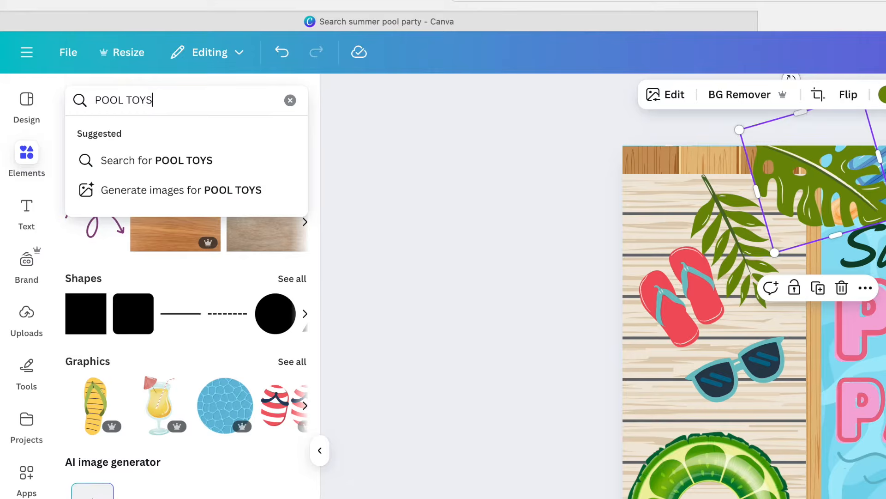
{"action": "key", "text": "Return"}
{"action": "left_click", "coordinate": [103, 211]}
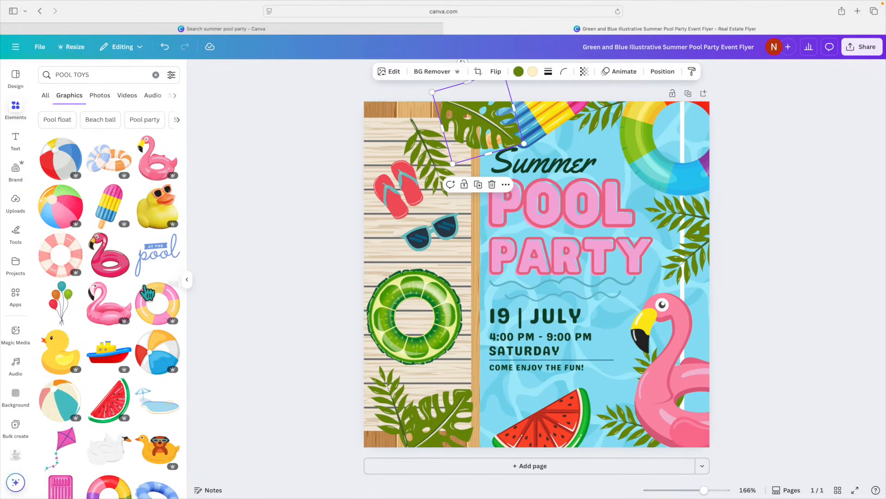
{"action": "scroll", "coordinate": [148, 292], "scroll_direction": "down", "scroll_amount": 5}
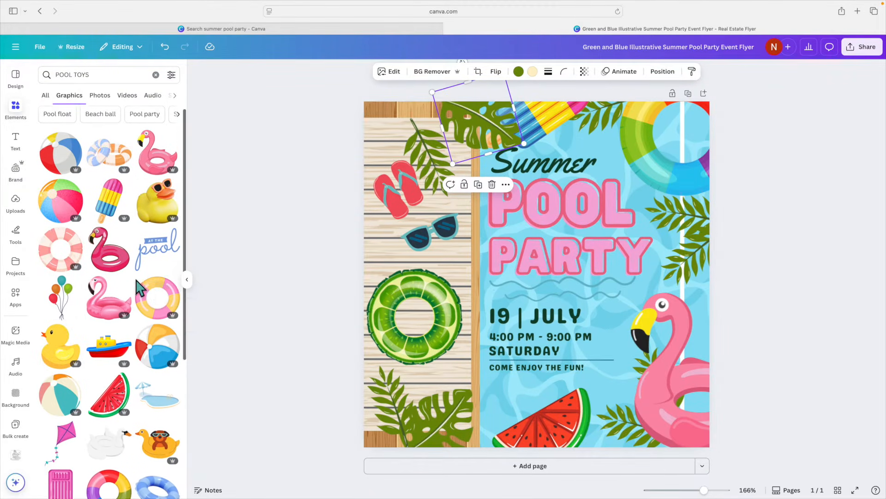
{"action": "scroll", "coordinate": [140, 288], "scroll_direction": "down", "scroll_amount": 5}
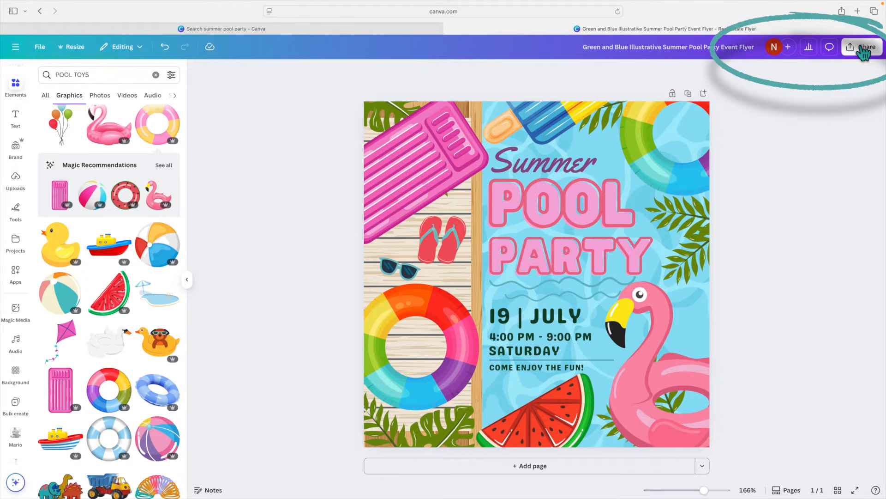
Download the flyer as a PNG file
{"action": "left_click", "coordinate": [863, 48]}
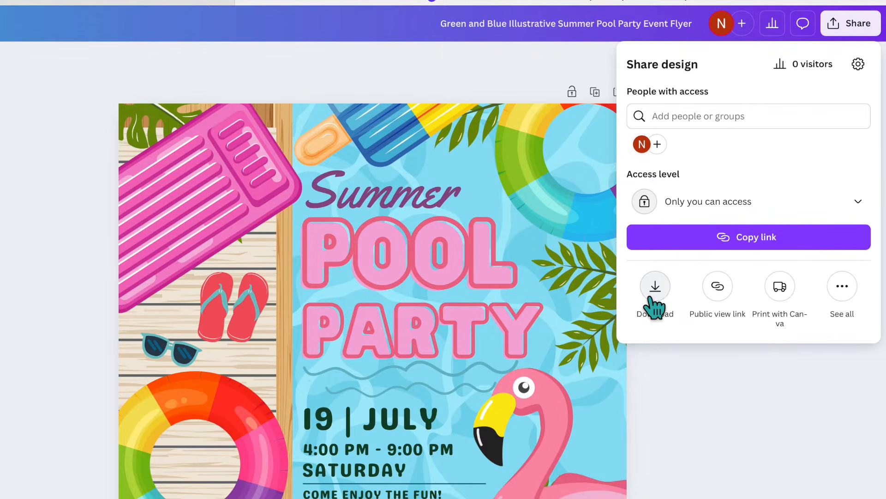
{"action": "left_click", "coordinate": [653, 296]}
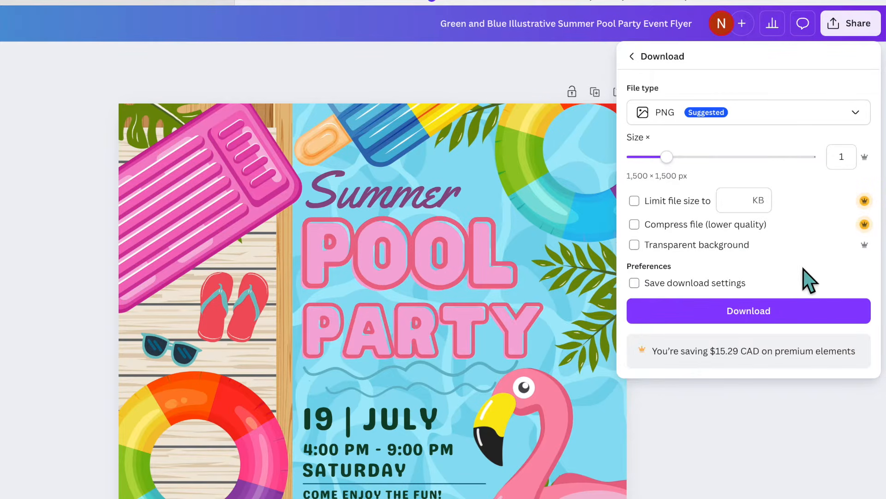
{"action": "left_click", "coordinate": [785, 312]}
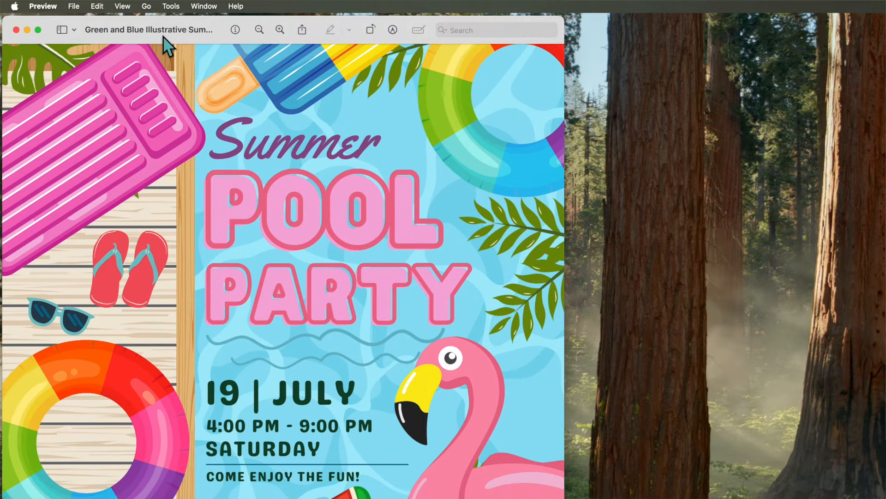
{"action": "left_click_drag", "start_coordinate": [162, 38], "coordinate": [257, 54]}
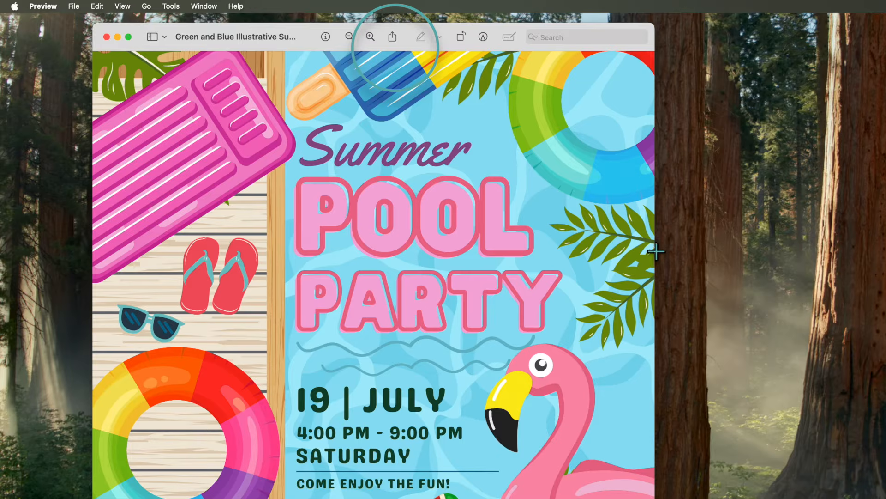
{"action": "left_click", "coordinate": [393, 38]}
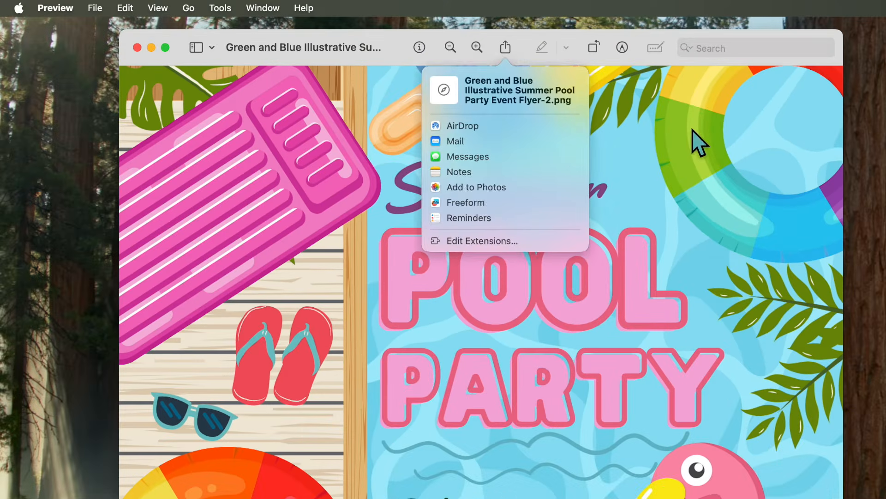
{"action": "left_click", "coordinate": [693, 164]}
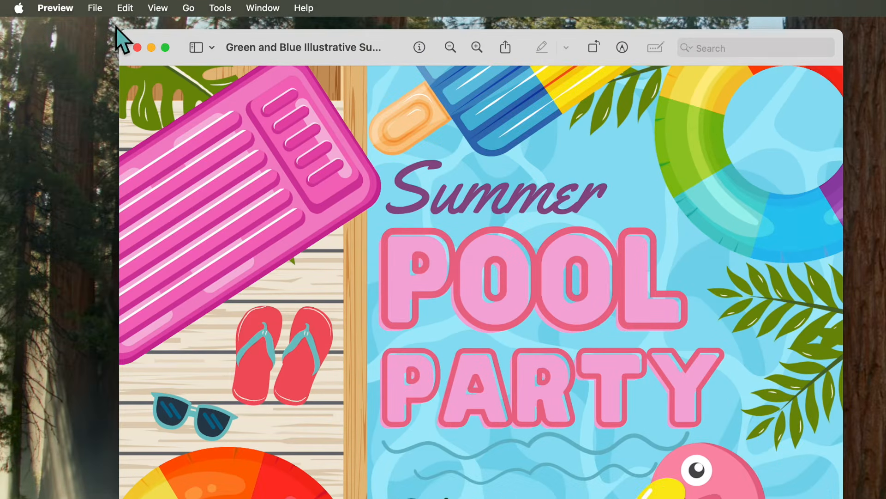
{"action": "left_click", "coordinate": [96, 8]}
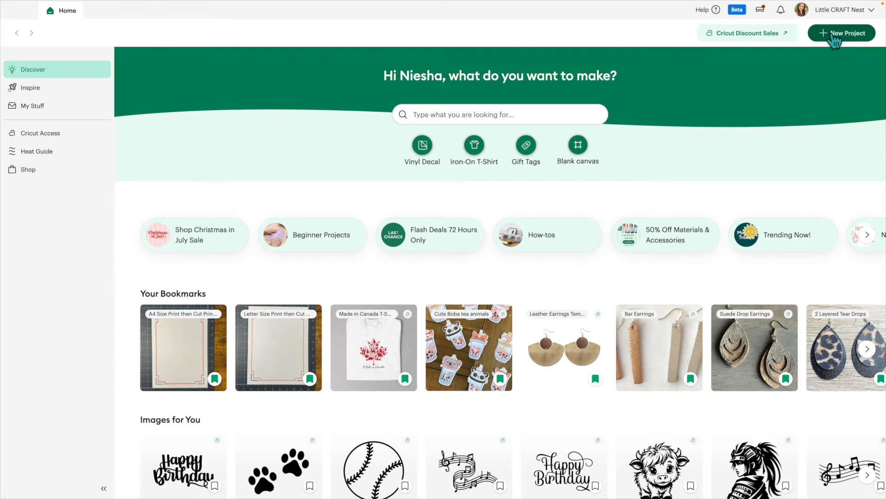
Switch to Cricut Design Space, start a blank canvas and upload the flyer PNG as a Flat Graphic
{"action": "mouse_move", "coordinate": [835, 38]}
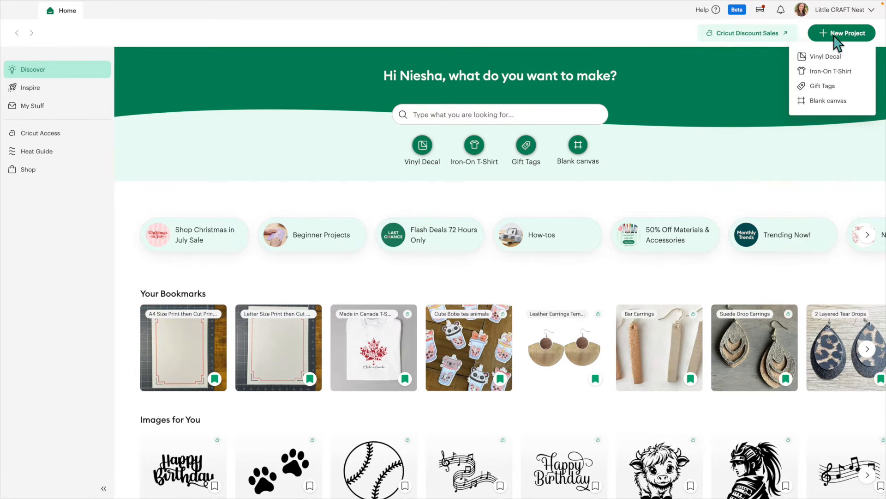
{"action": "left_click", "coordinate": [828, 101]}
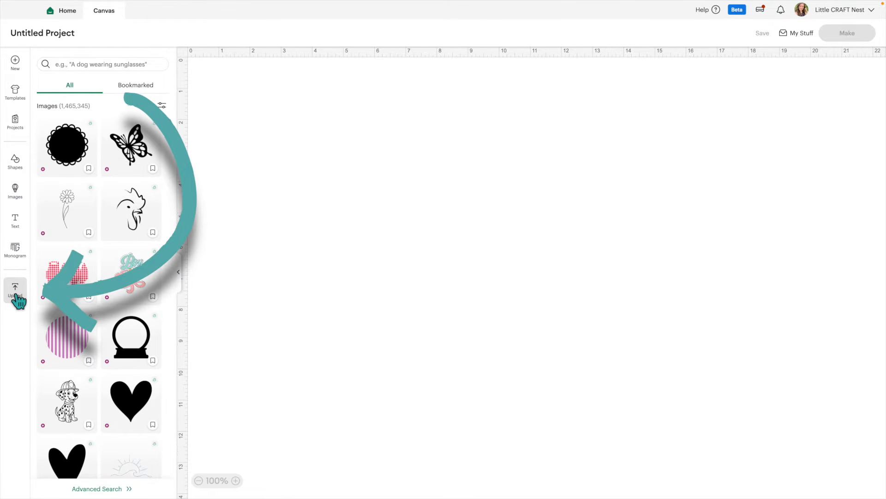
{"action": "left_click", "coordinate": [15, 290]}
{"action": "left_click", "coordinate": [99, 162]}
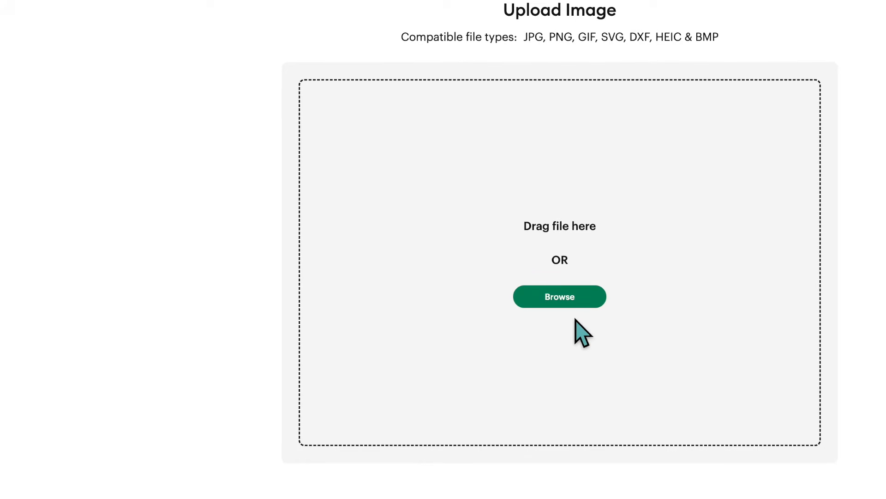
{"action": "left_click_drag", "start_coordinate": [885, 249], "coordinate": [569, 230]}
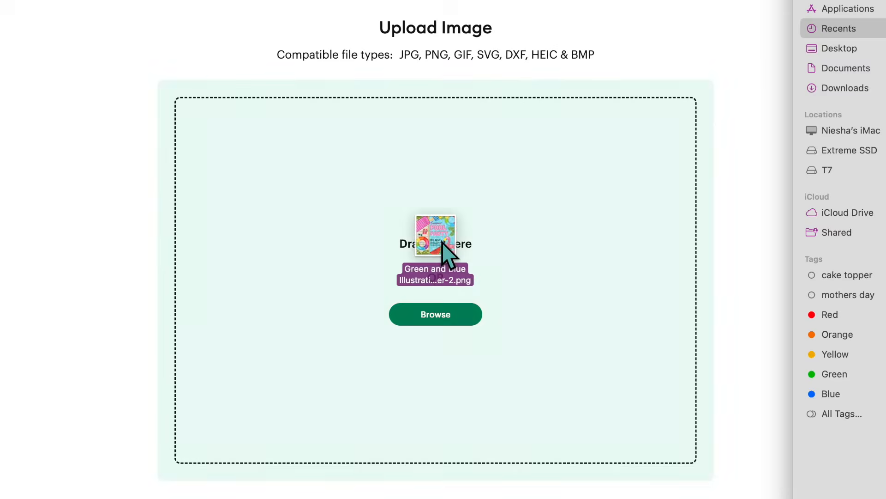
{"action": "left_click_drag", "start_coordinate": [569, 229], "coordinate": [568, 241]}
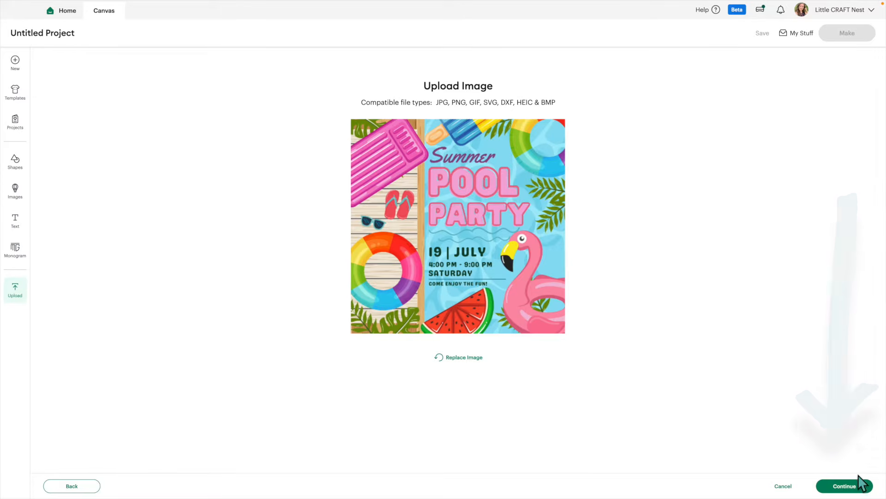
{"action": "left_click", "coordinate": [844, 485]}
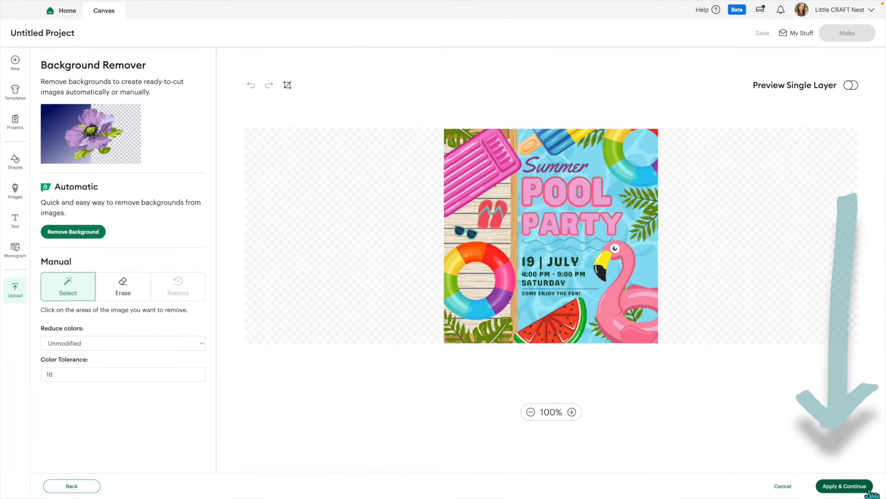
{"action": "left_click", "coordinate": [844, 485]}
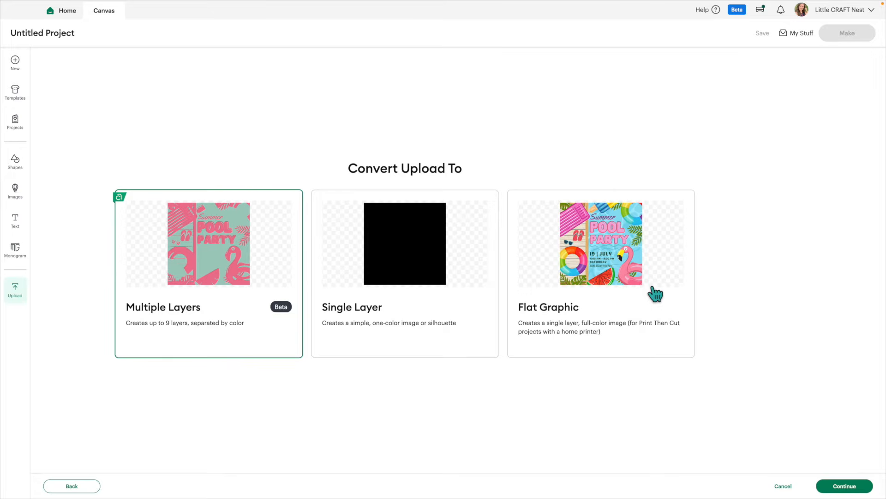
{"action": "left_click", "coordinate": [653, 257]}
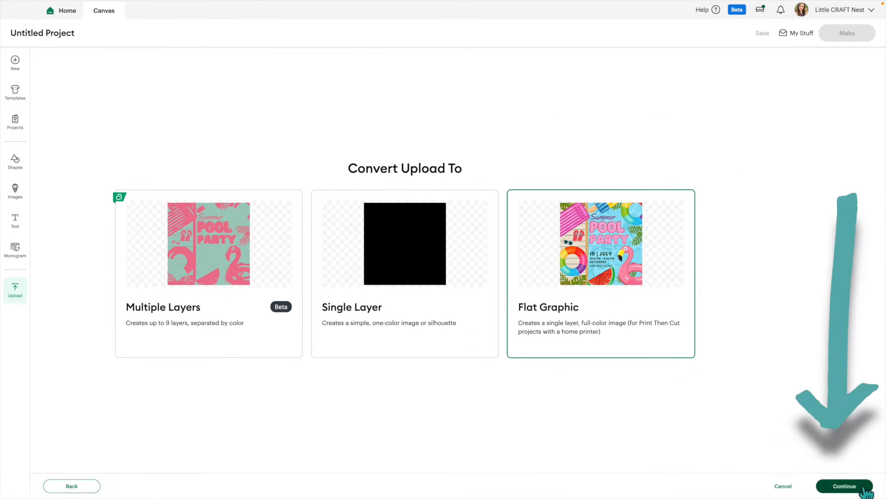
{"action": "left_click", "coordinate": [844, 485]}
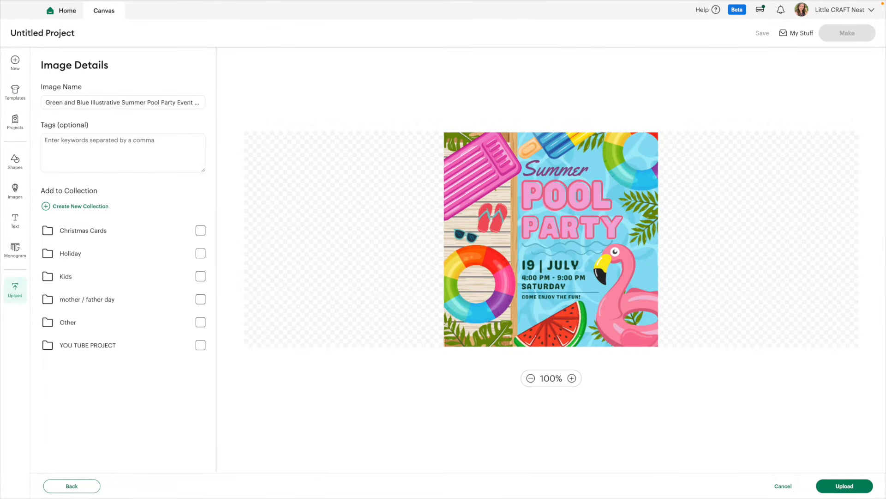
{"action": "left_click", "coordinate": [853, 487]}
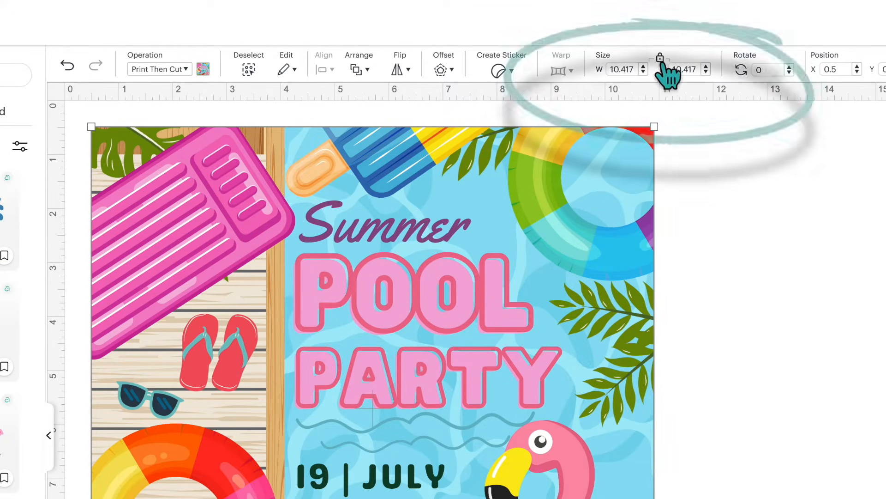
Resize the uploaded flyer to 5 in wide
{"action": "left_click", "coordinate": [617, 70]}
{"action": "type", "text": "5"}
{"action": "key", "text": "Return"}
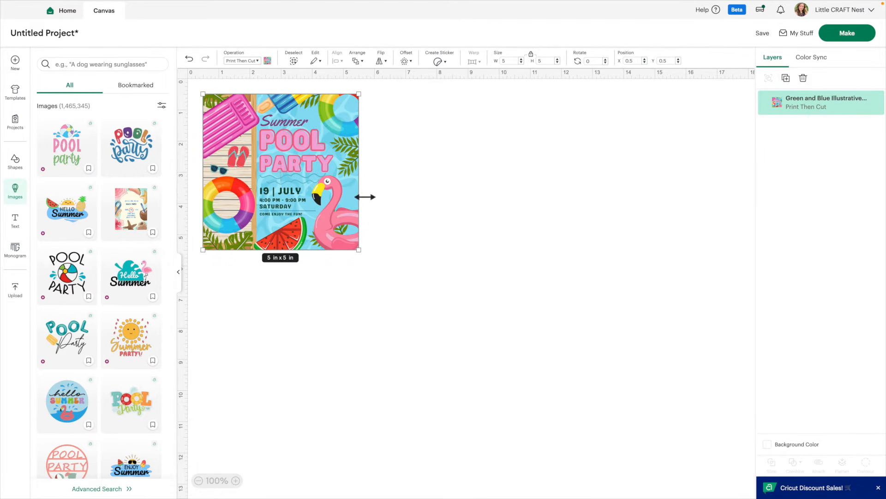
{"action": "left_click", "coordinate": [853, 37]}
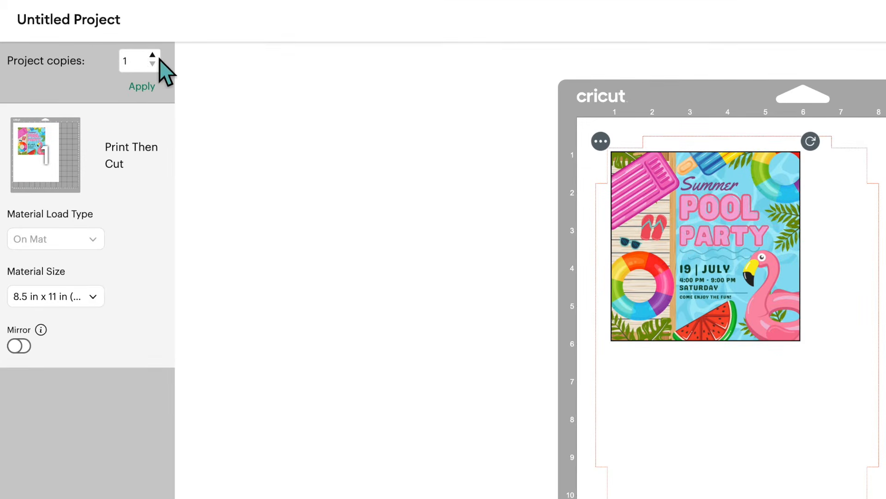
{"action": "left_click", "coordinate": [94, 55]}
{"action": "left_click", "coordinate": [141, 87]}
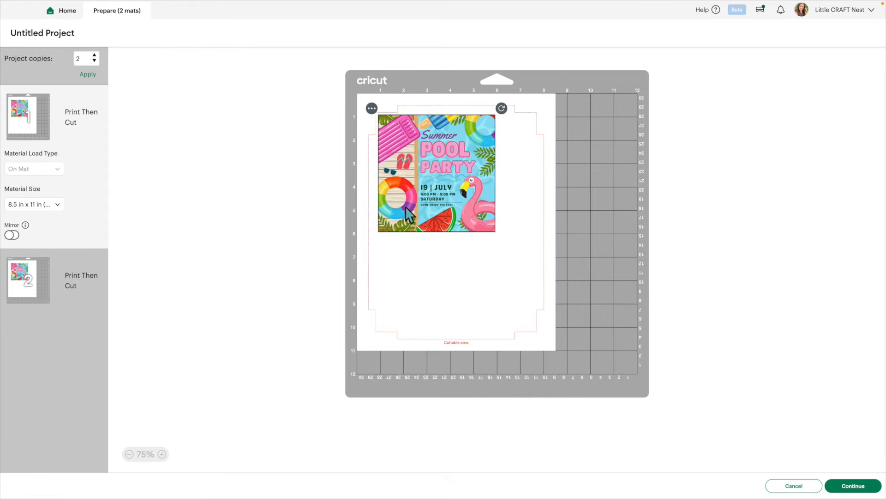
{"action": "left_click", "coordinate": [25, 278]}
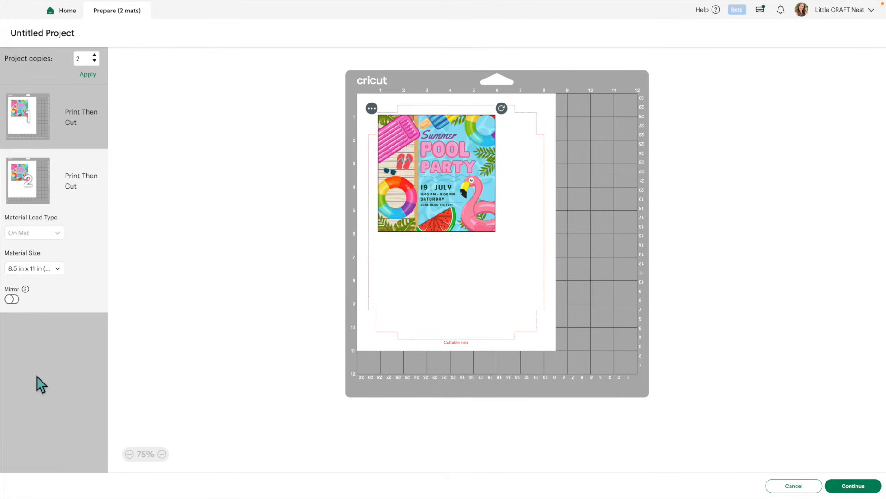
{"action": "left_click", "coordinate": [31, 141]}
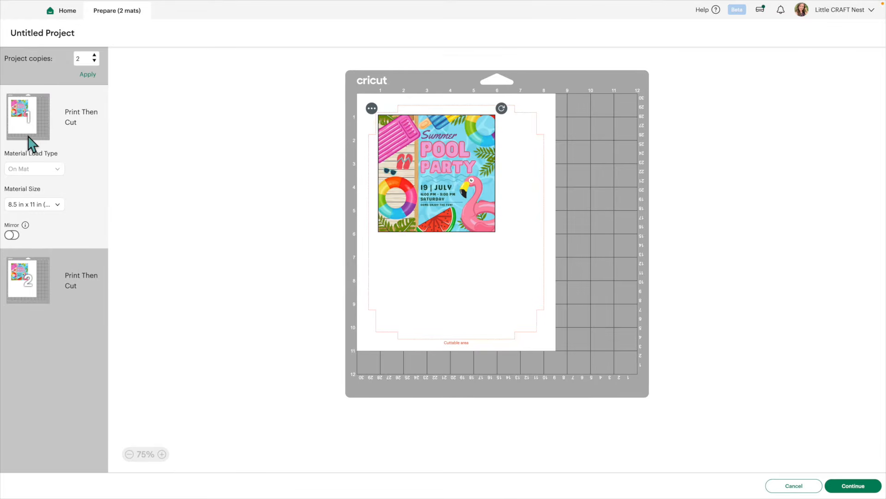
{"action": "left_click_drag", "start_coordinate": [432, 185], "coordinate": [440, 208]}
{"action": "left_click", "coordinate": [807, 487]}
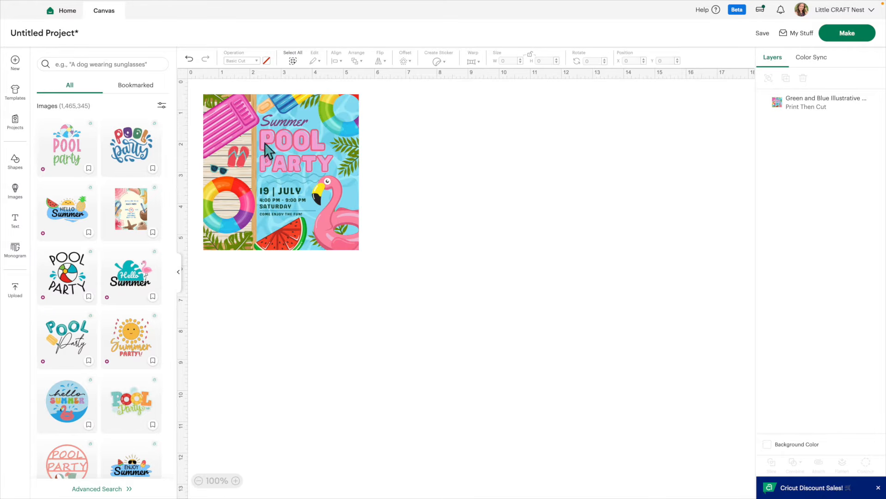
Resize the flyer image to 4.7 in wide with proportions locked
{"action": "left_click", "coordinate": [322, 169]}
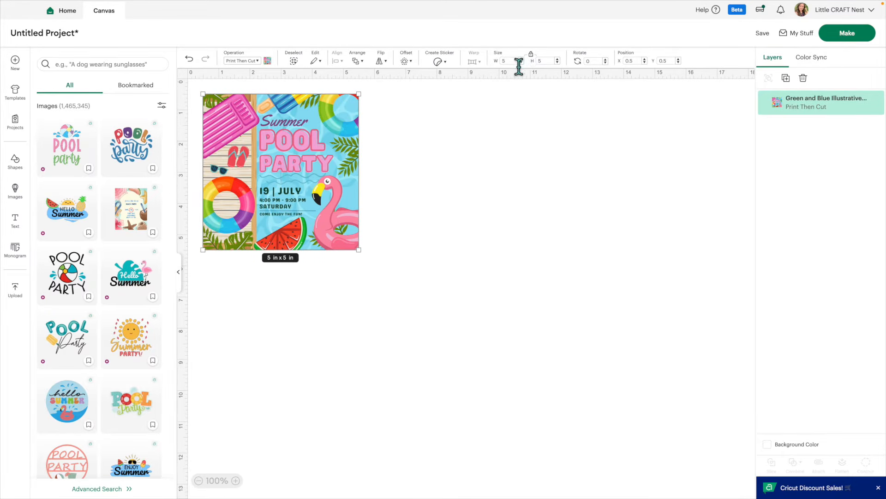
{"action": "left_click_drag", "start_coordinate": [518, 63], "coordinate": [452, 55]}
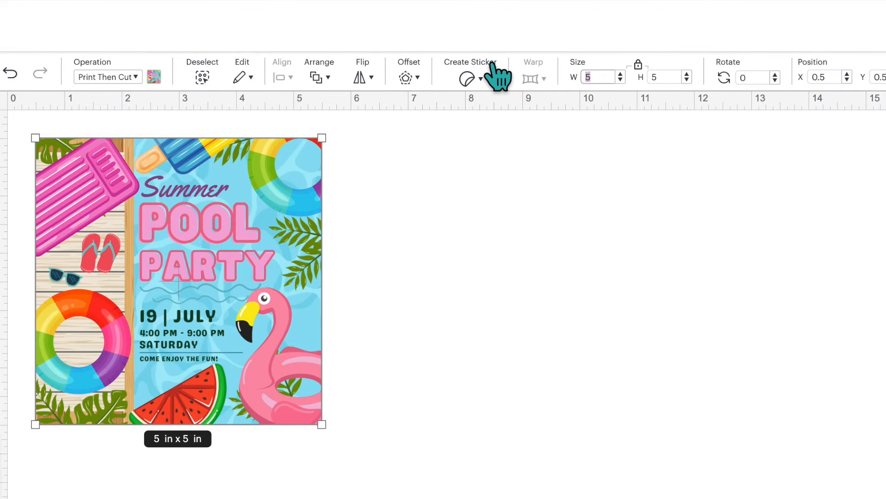
{"action": "type", "text": "4.7"}
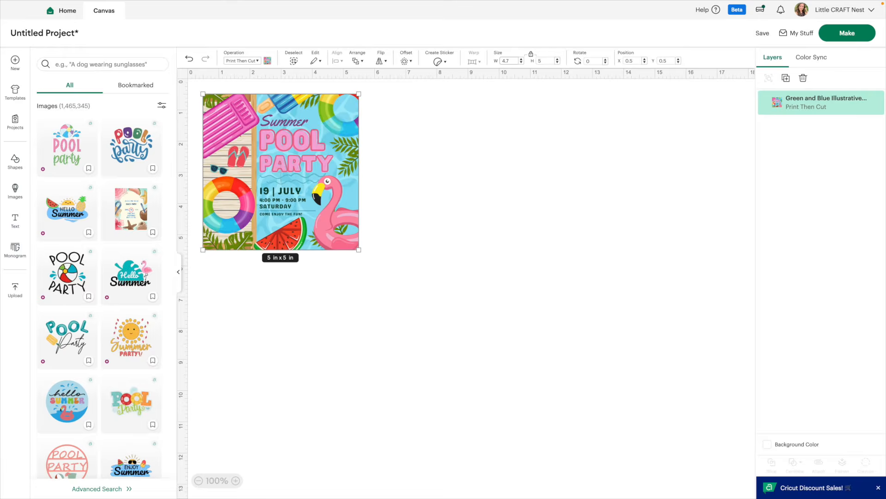
{"action": "key", "text": "Return"}
Open the Make preparation and set the project copies to 2
{"action": "left_click", "coordinate": [857, 32]}
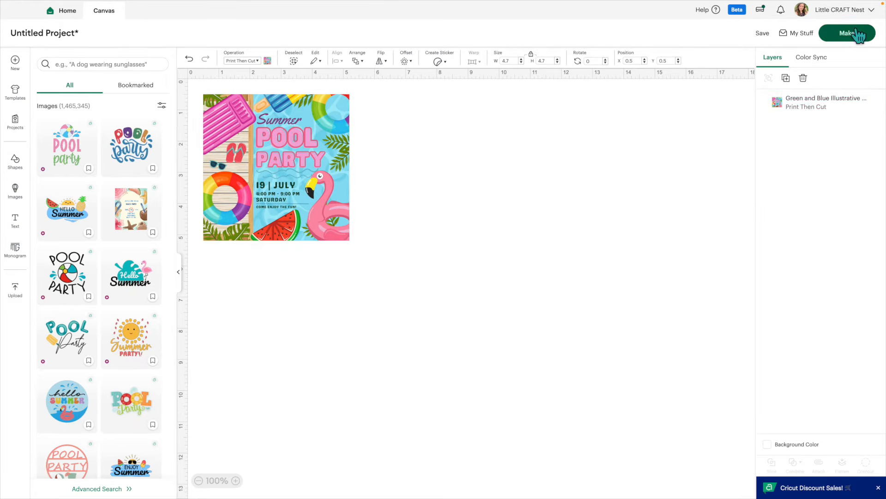
{"action": "left_click", "coordinate": [95, 55]}
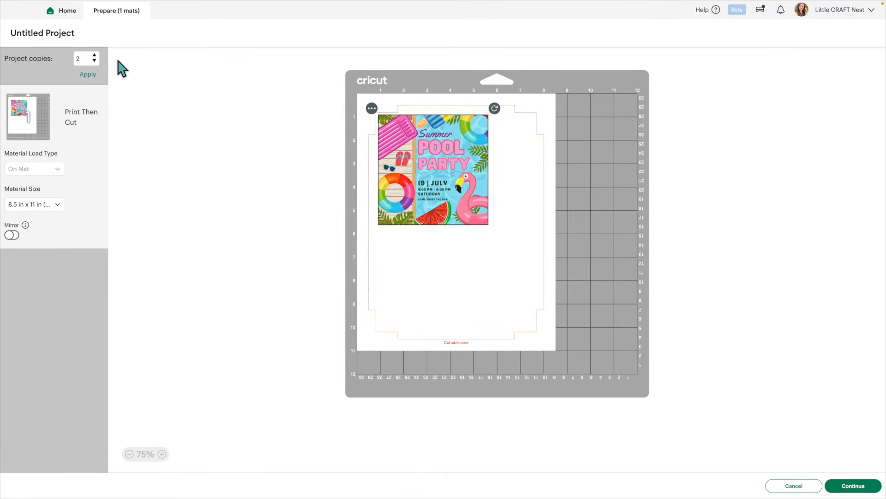
{"action": "left_click", "coordinate": [88, 75]}
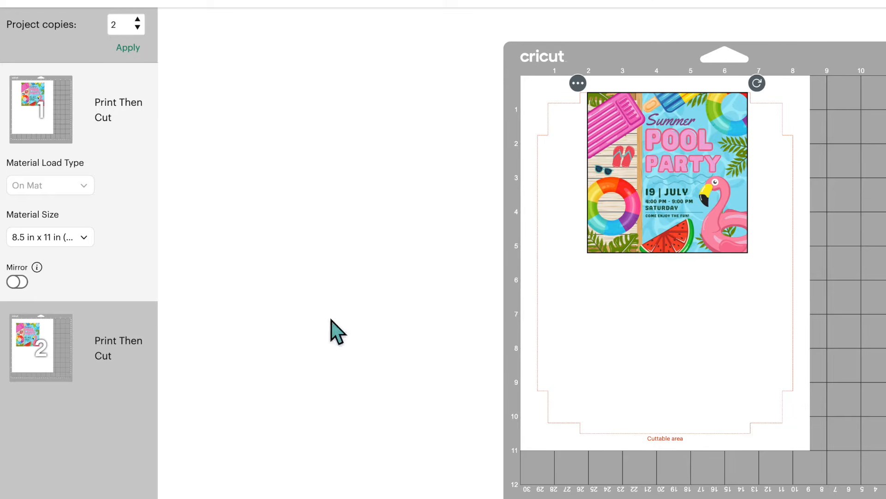
Move the second copy from mat 2 onto the first mat and place it below the first flyer
{"action": "left_click", "coordinate": [54, 364]}
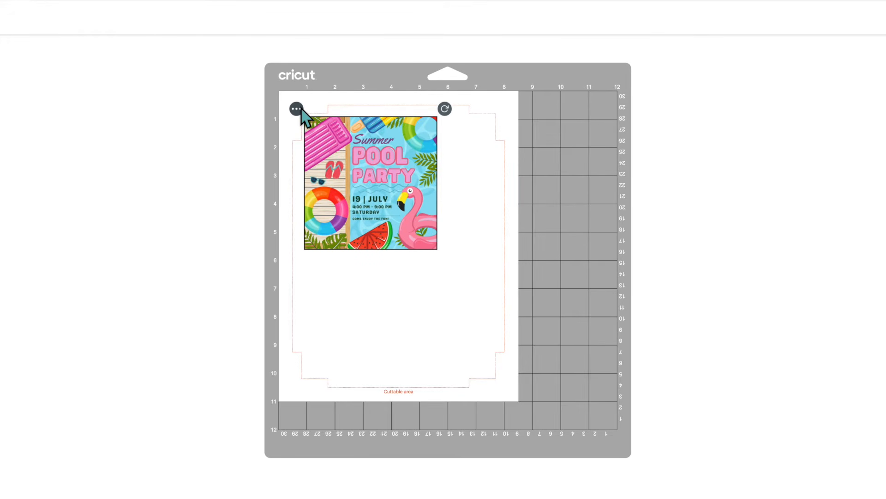
{"action": "left_click", "coordinate": [298, 110]}
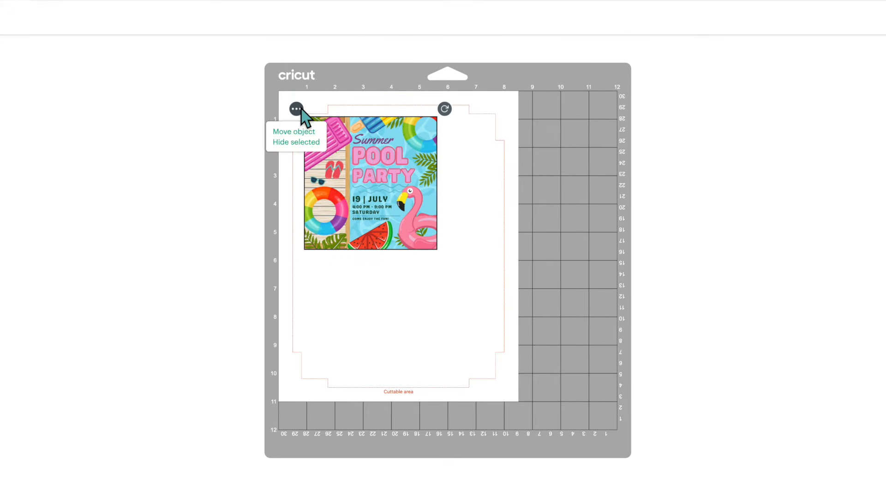
{"action": "left_click", "coordinate": [304, 133]}
{"action": "left_click", "coordinate": [249, 138]}
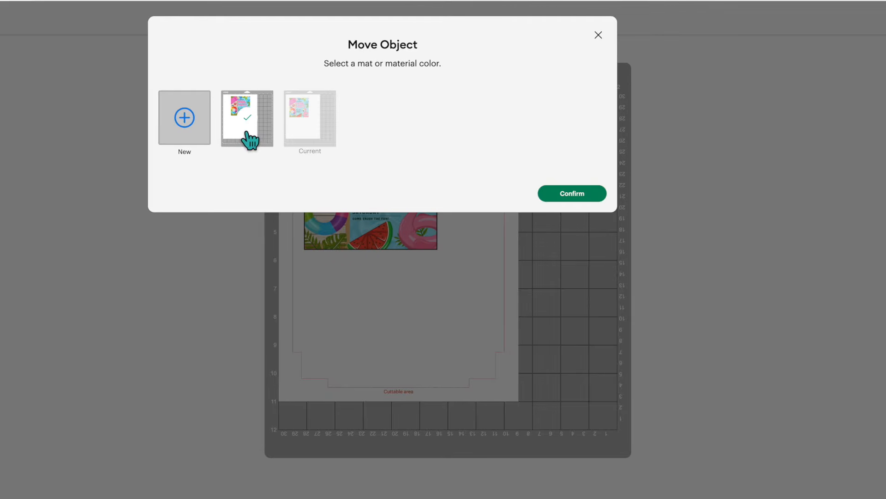
{"action": "left_click", "coordinate": [588, 195]}
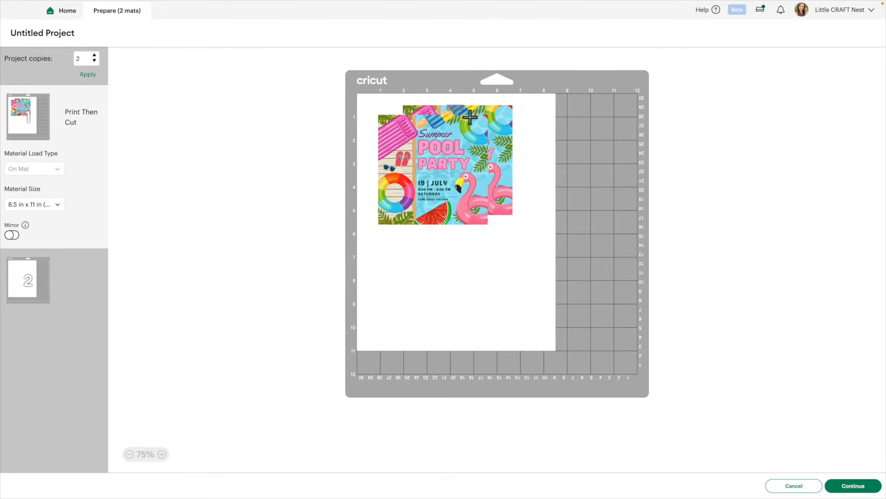
{"action": "left_click_drag", "start_coordinate": [470, 118], "coordinate": [472, 122]}
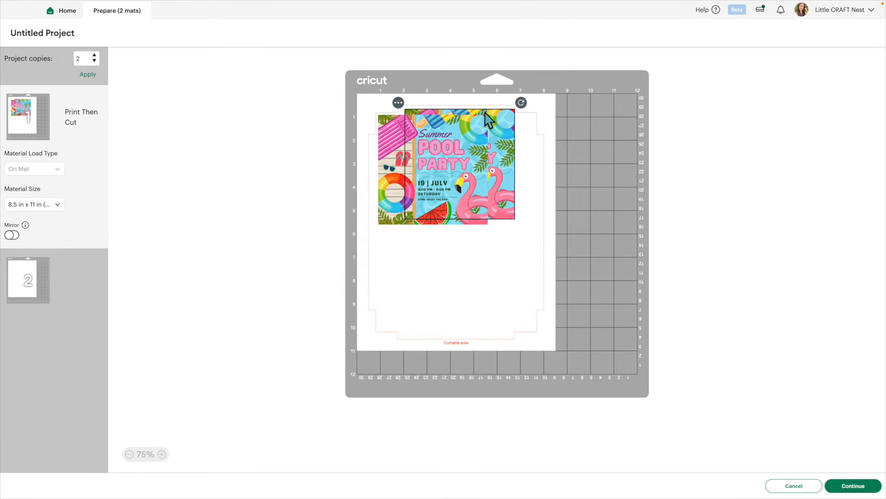
{"action": "left_click_drag", "start_coordinate": [488, 121], "coordinate": [481, 239]}
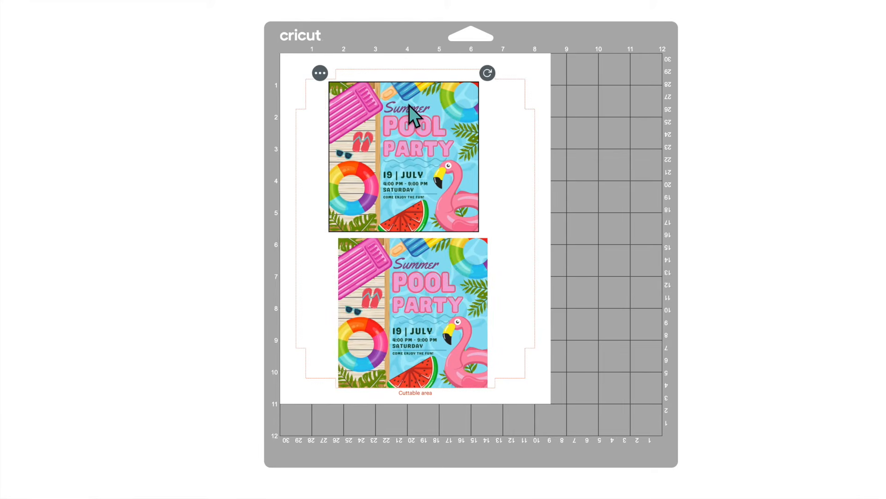